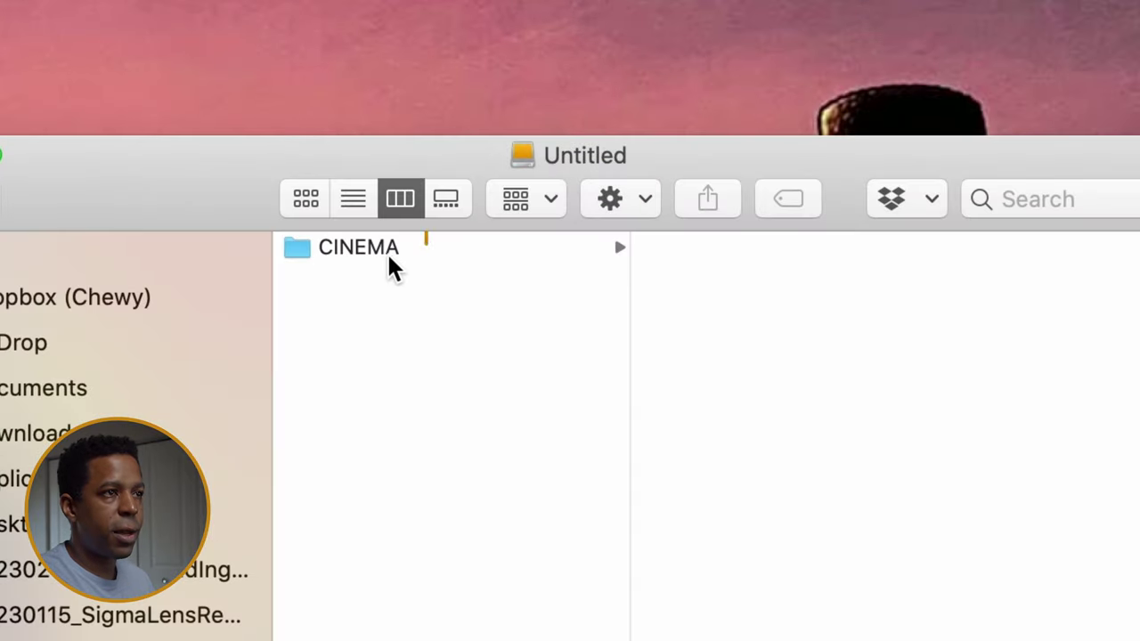
# Step: Open the CINEMA folder on the Untitled drive and examine the clip folders and the DNG frames inside S002_001
pyautogui.click(393, 251)
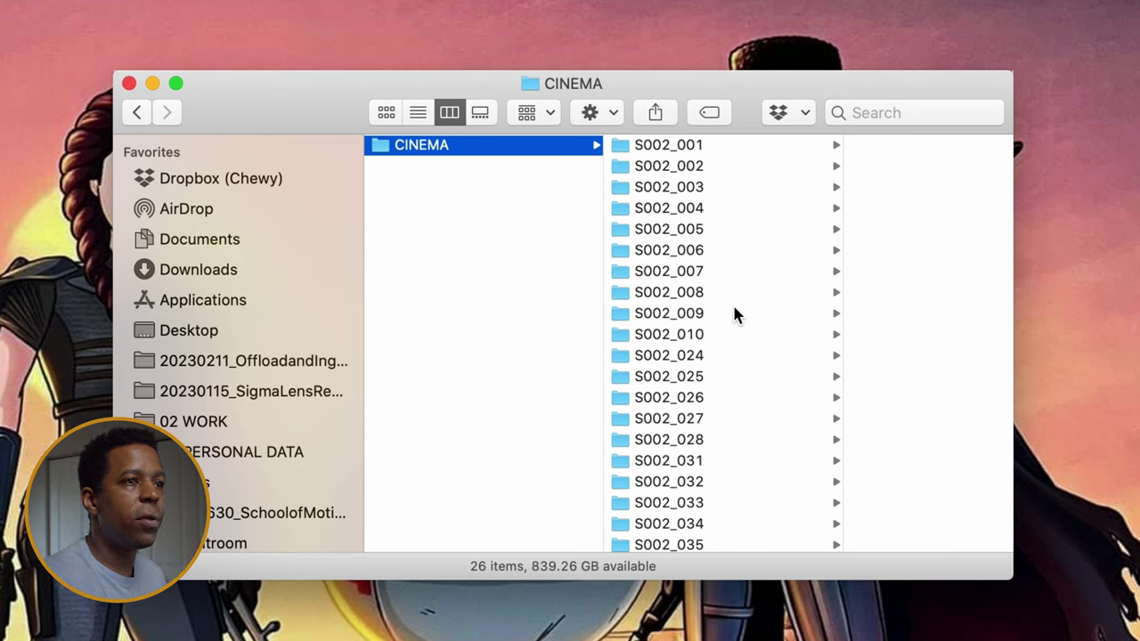
pyautogui.scroll(-4, 706, 230)
pyautogui.scroll(4, 700, 237)
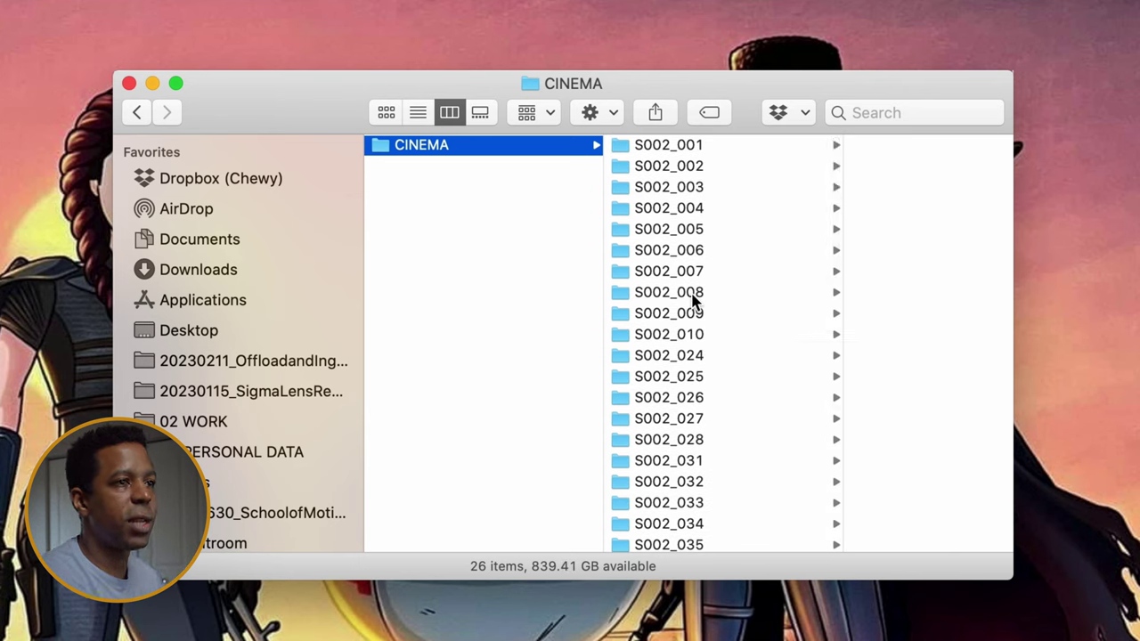
pyautogui.click(674, 150)
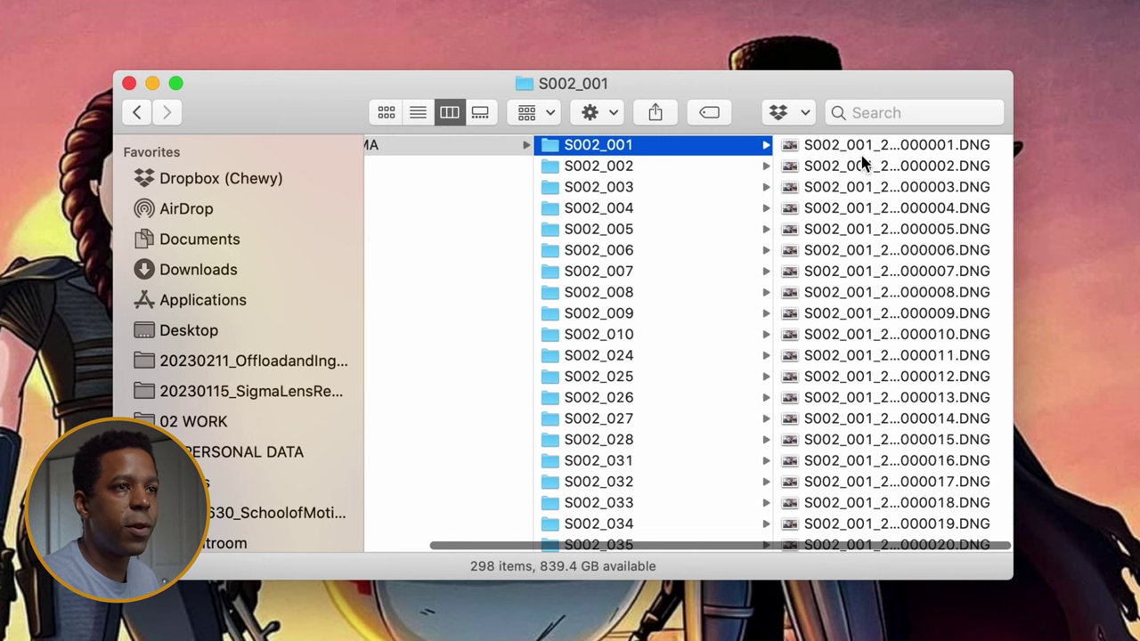
pyautogui.hscroll(1, 885, 170)
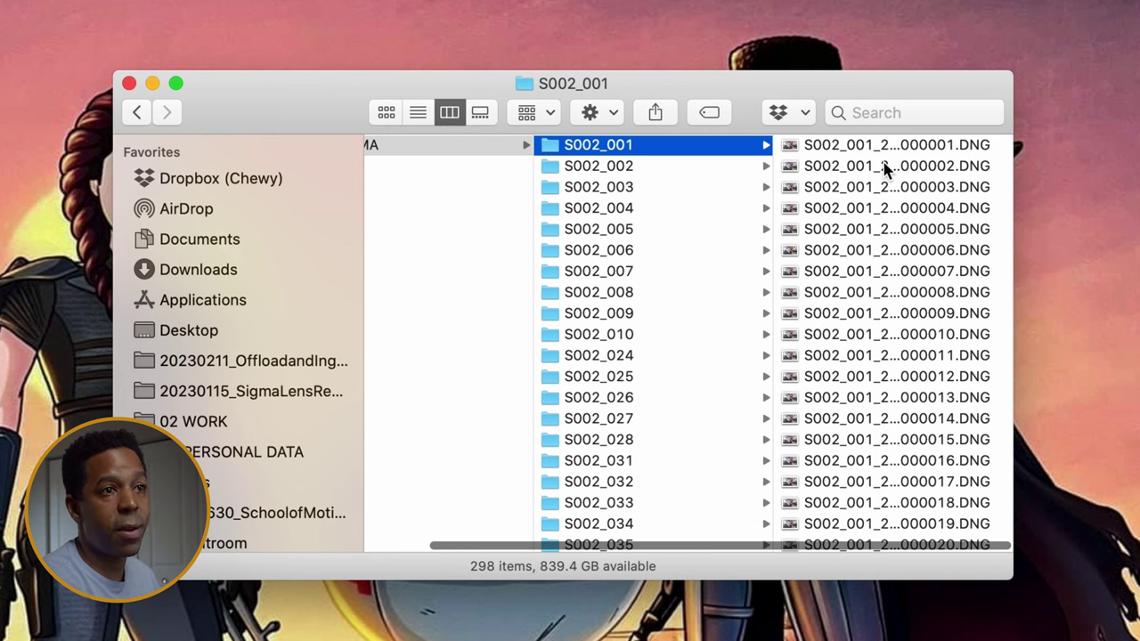
pyautogui.scroll(-20, 882, 187)
pyautogui.scroll(-10, 875, 241)
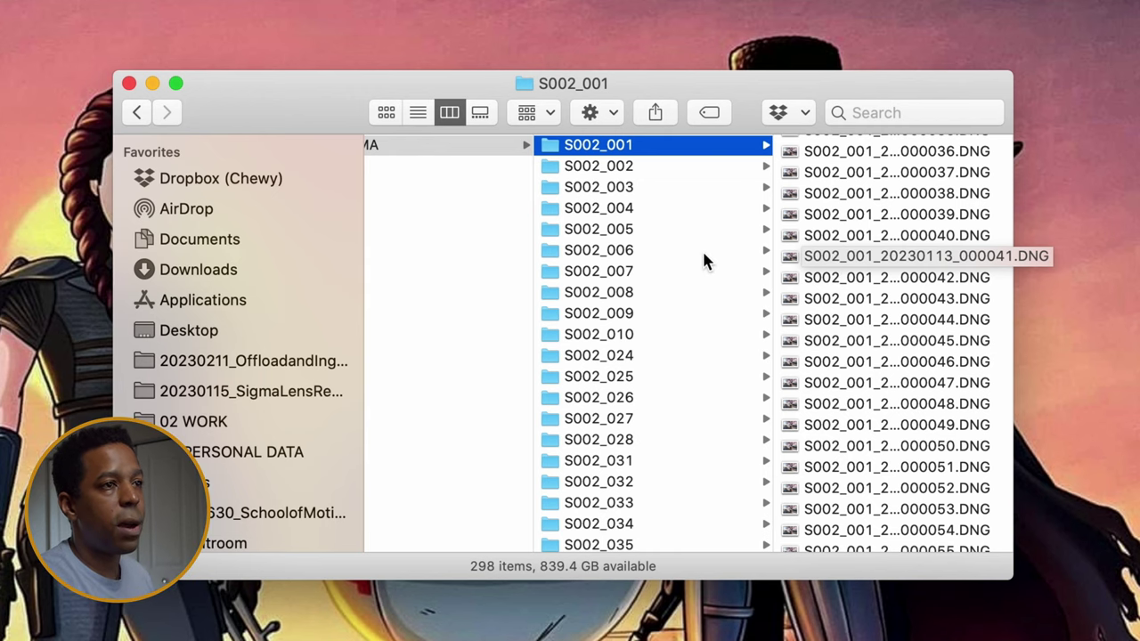
pyautogui.click(589, 168)
pyautogui.click(590, 153)
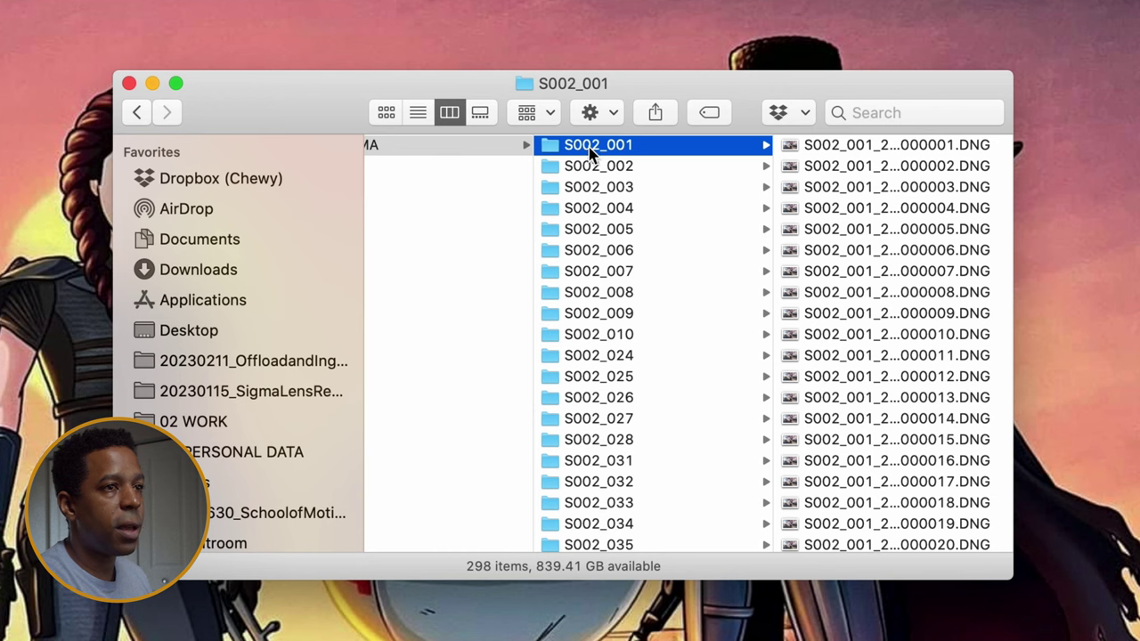
pyautogui.hscroll(-1, 580, 187)
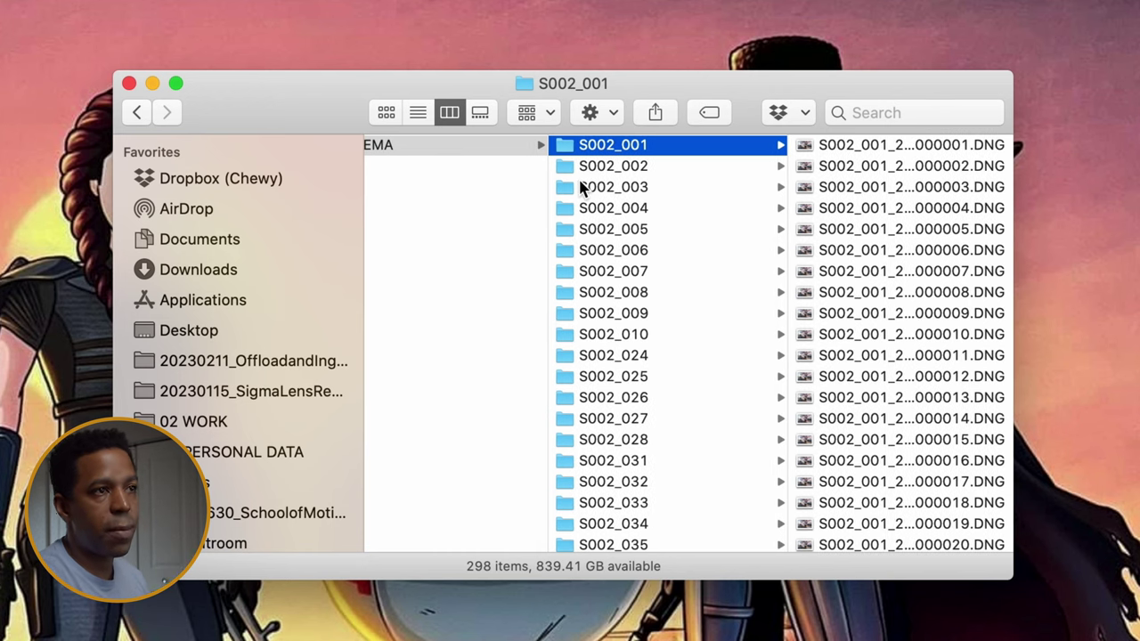
pyautogui.hscroll(-3, 577, 189)
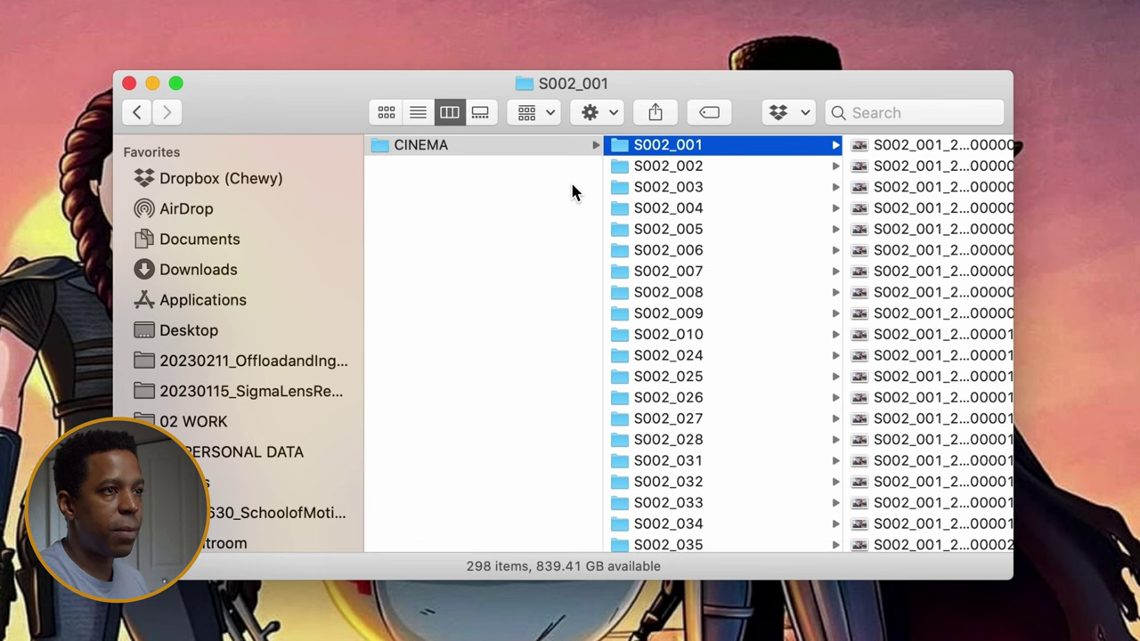
# Step: Select the CINEMA folder on the Untitled drive and display its file information to check its total size
pyautogui.click(382, 149)
pyautogui.click(485, 258)
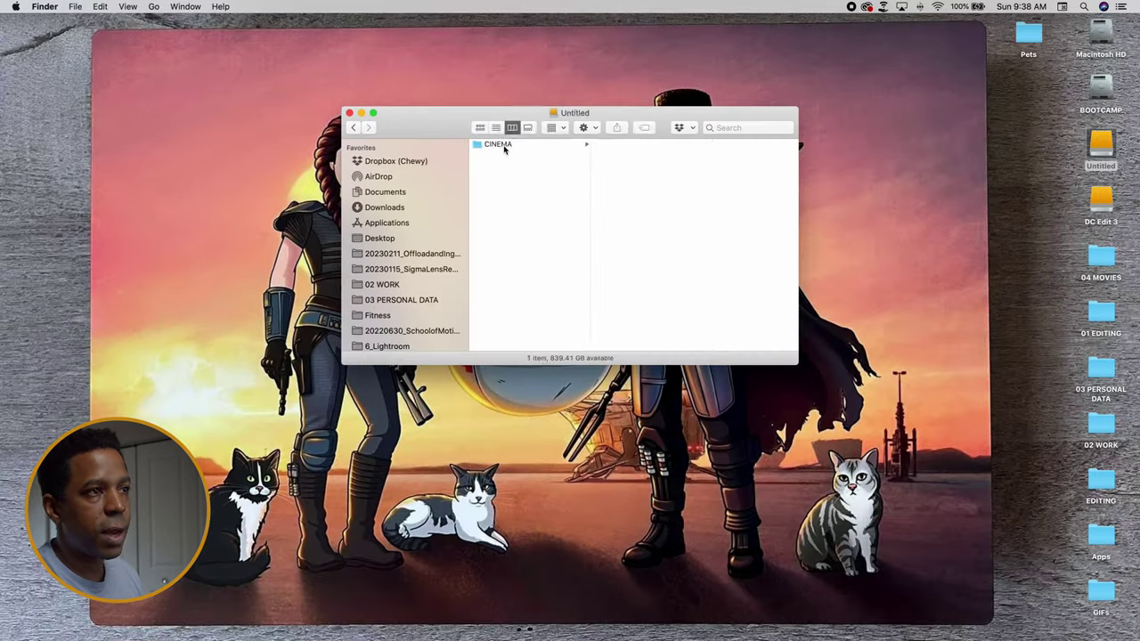
pyautogui.click(501, 145)
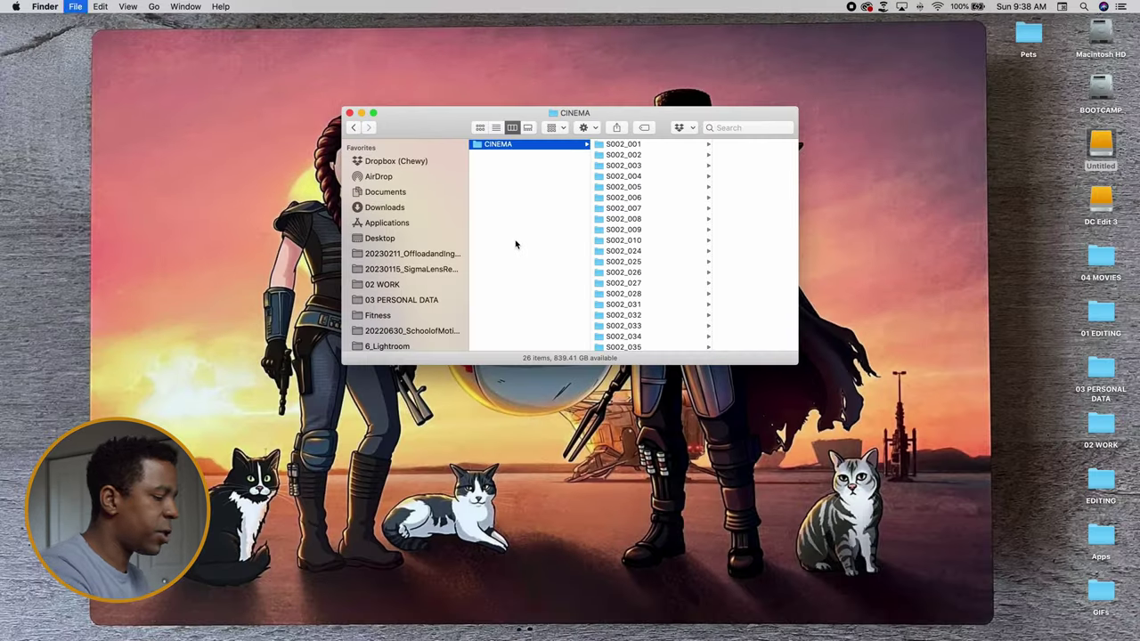
pyautogui.press('super+i')
pyautogui.moveTo(107, 28); pyautogui.dragTo(519, 119)
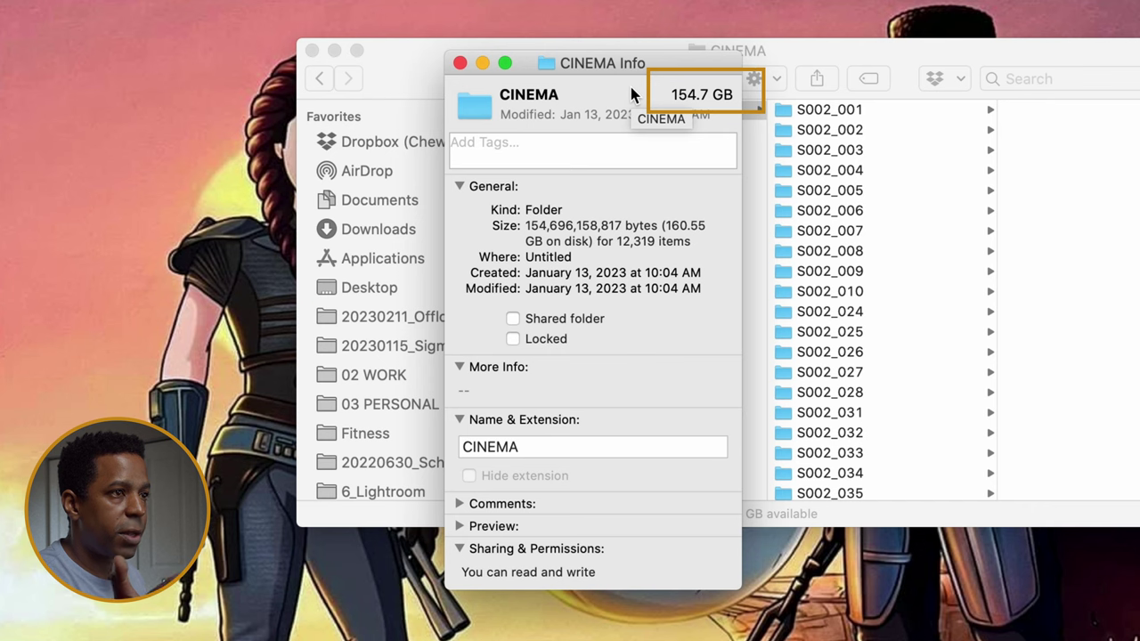
pyautogui.moveTo(631, 64); pyautogui.dragTo(524, 6)
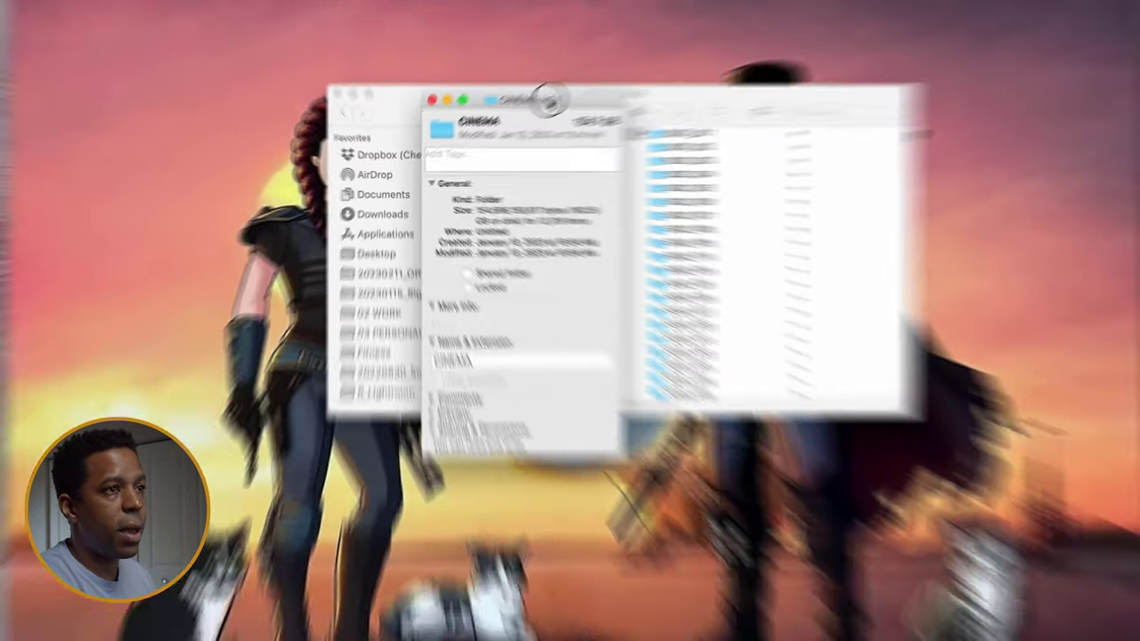
pyautogui.moveTo(462, 88); pyautogui.dragTo(248, 67)
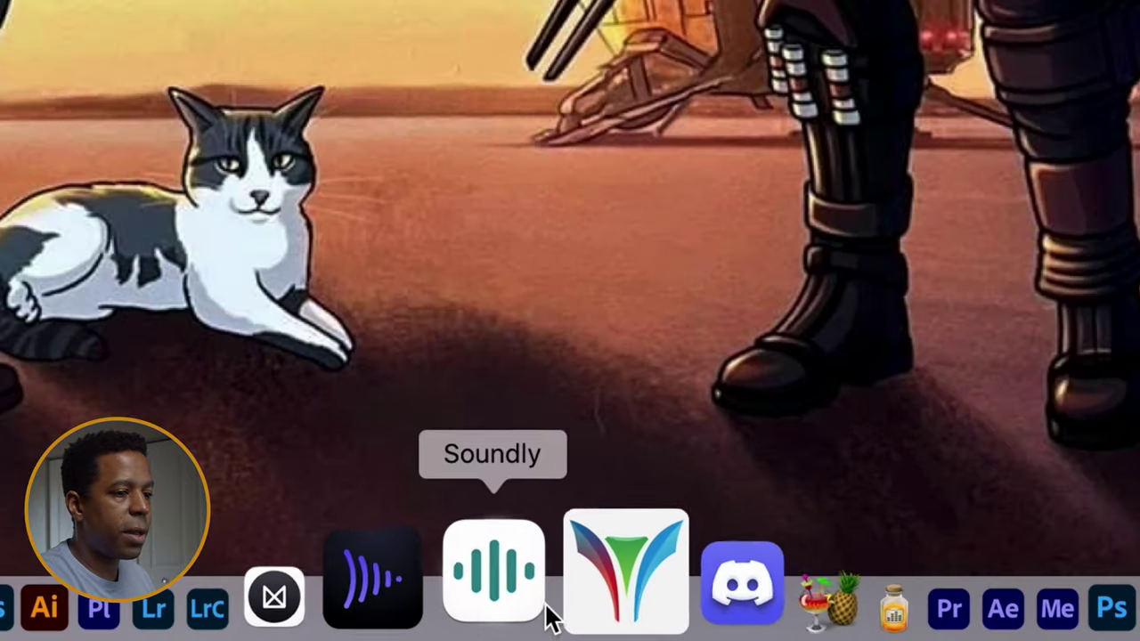
# Step: Switch to slimRAW and choose the CINEMA folder on the Untitled drive as the footage to compress
pyautogui.click(588, 605)
pyautogui.moveTo(670, 42); pyautogui.dragTo(791, 52)
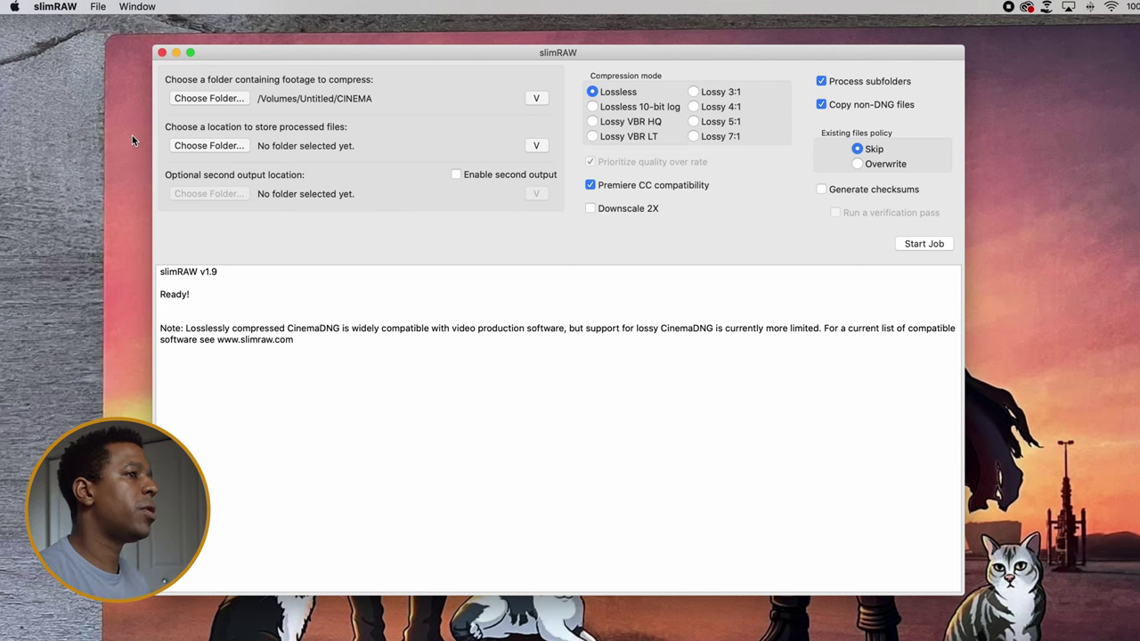
pyautogui.click(210, 99)
pyautogui.scroll(-5, 488, 344)
pyautogui.scroll(-5, 488, 344)
pyautogui.click(435, 308)
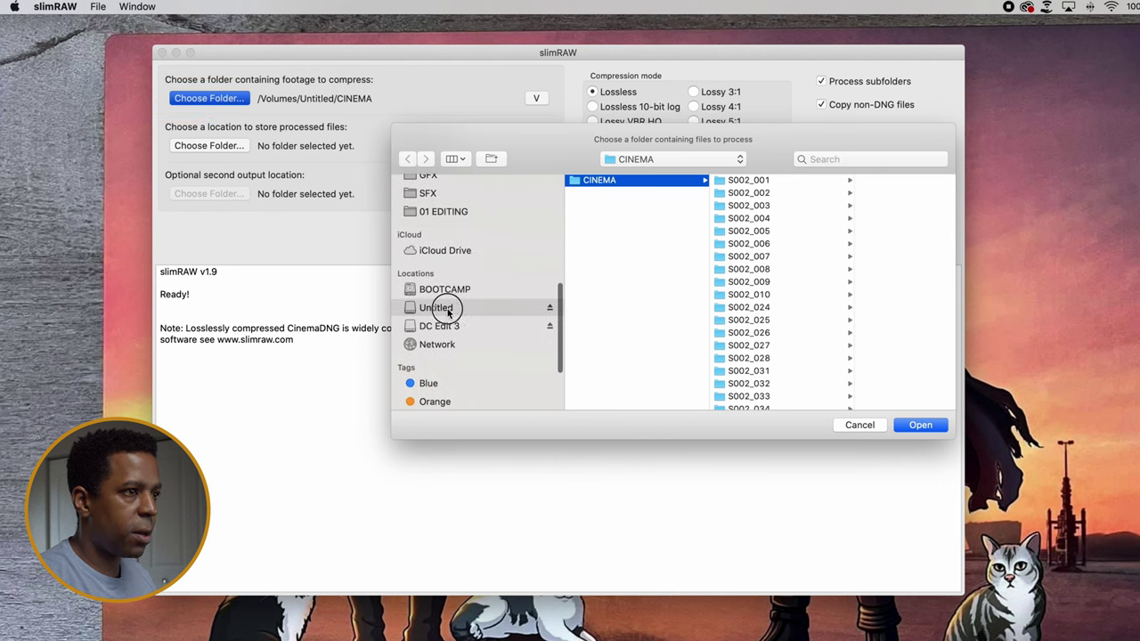
pyautogui.click(623, 181)
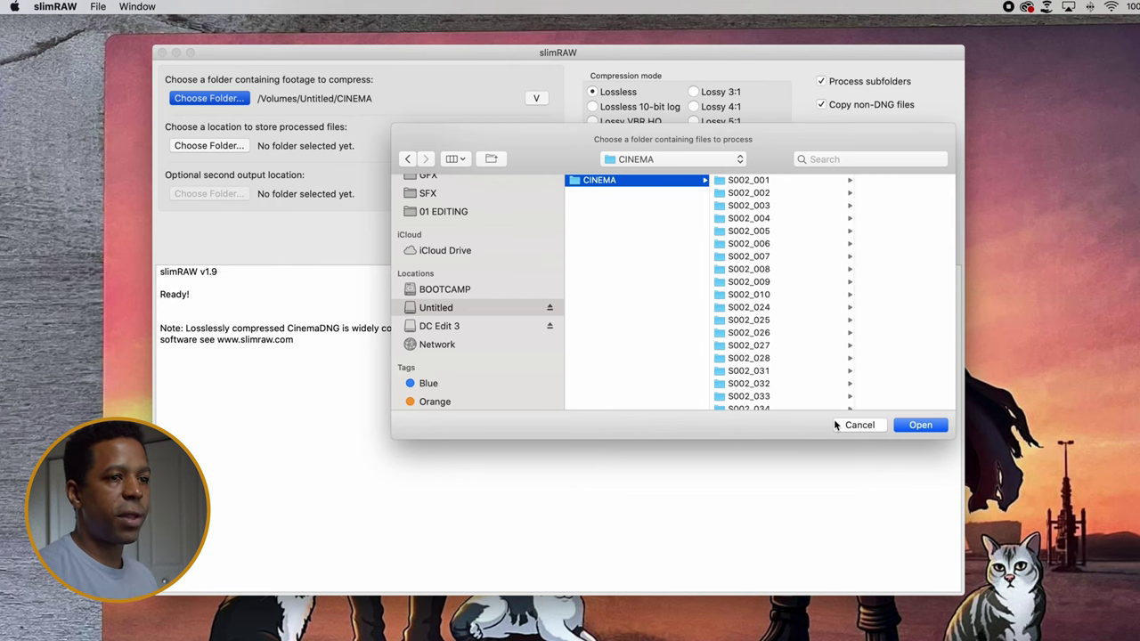
pyautogui.click(920, 426)
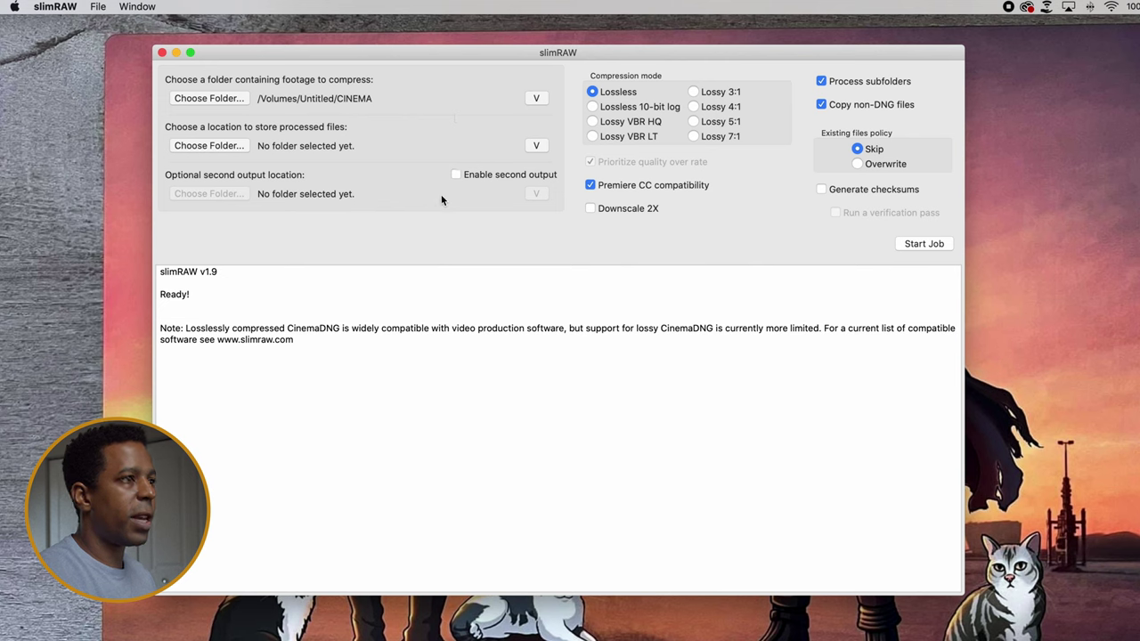
# Step: Create a _compressedSigmafpfootage folder on the Desktop as the location for processed files and start the compression job
pyautogui.click(222, 147)
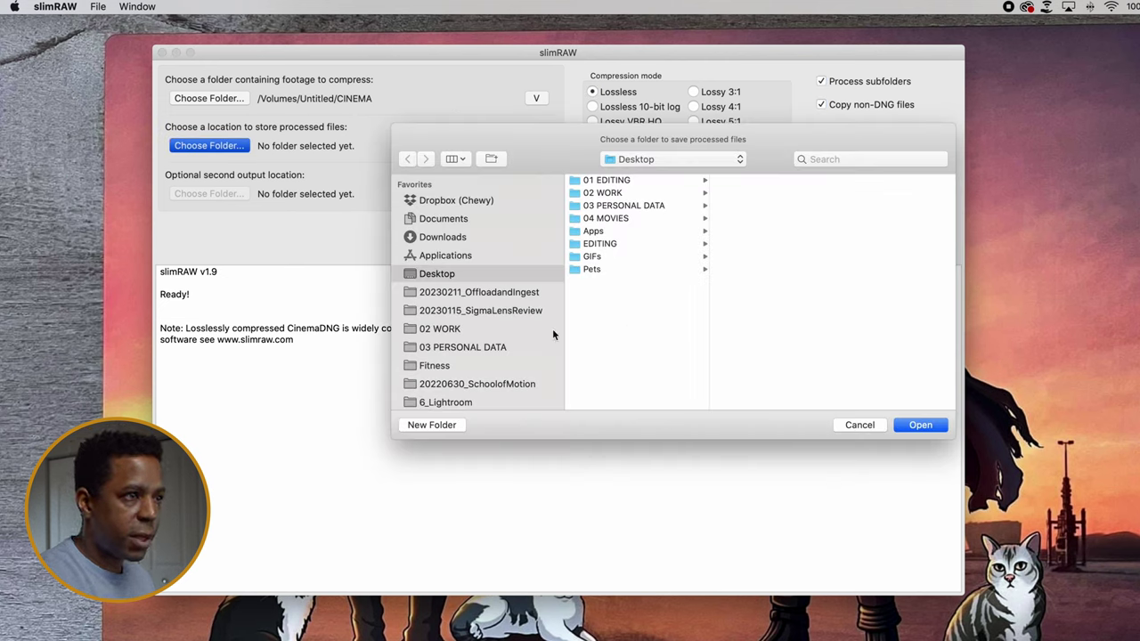
pyautogui.press('super+shift+n')
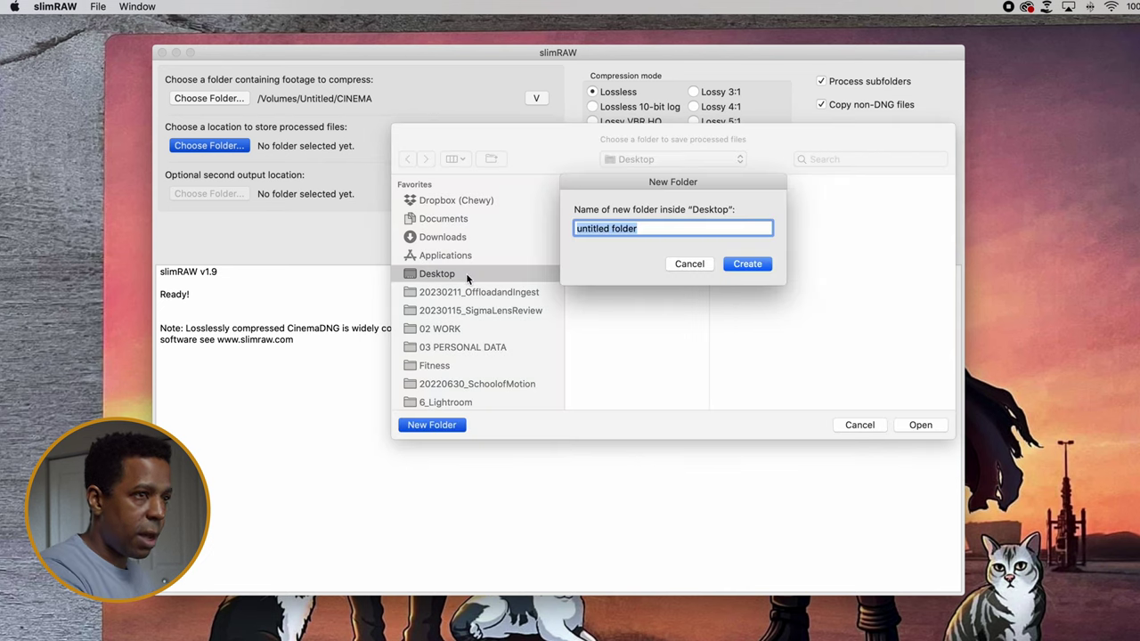
pyautogui.press('BackSpace')
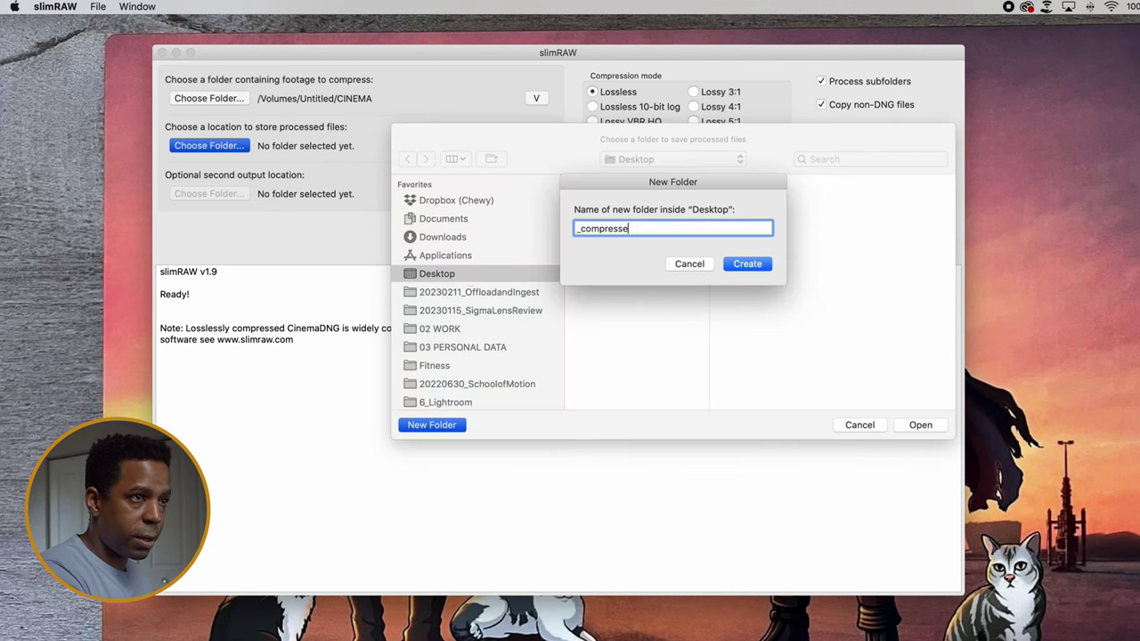
pyautogui.write('_compressedSigmafpfootag')
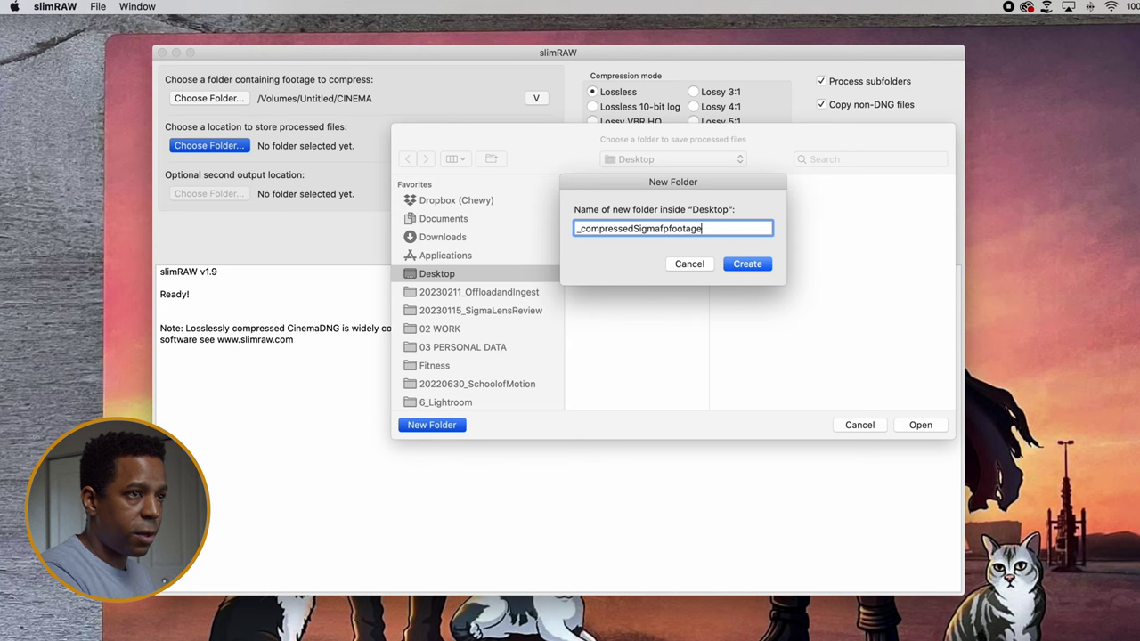
pyautogui.write('e')
pyautogui.press('Return')
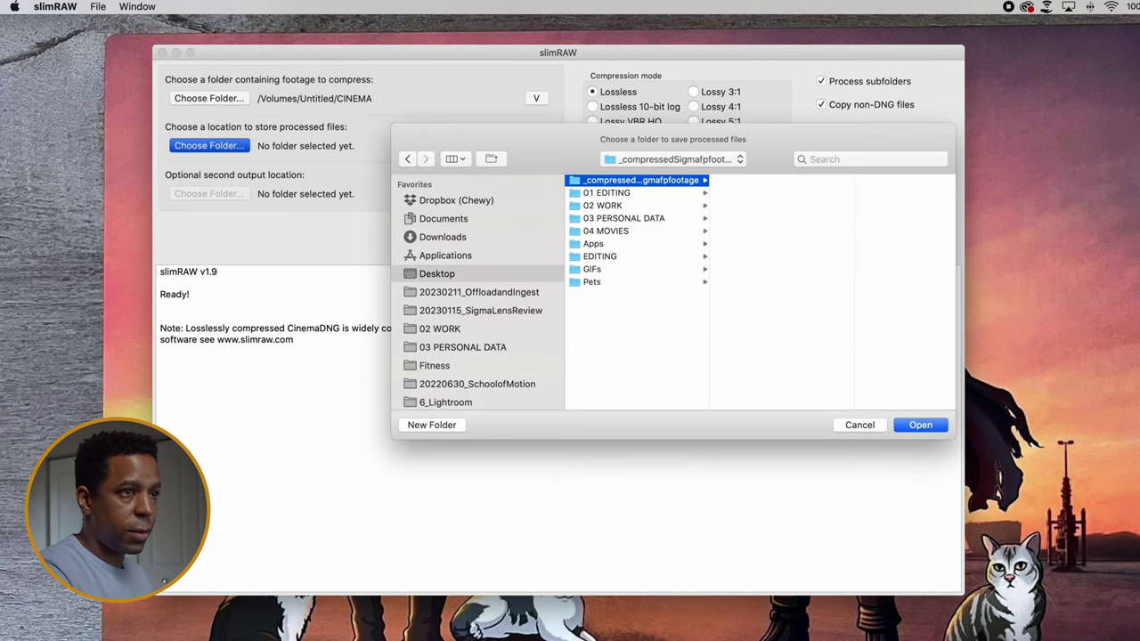
pyautogui.click(922, 427)
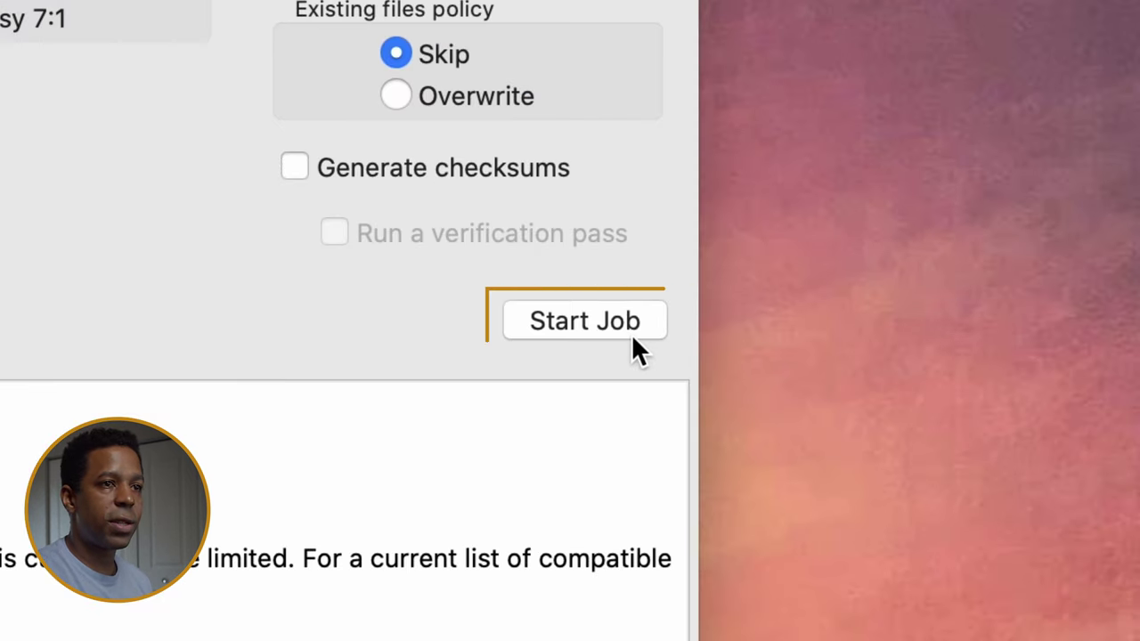
pyautogui.click(601, 326)
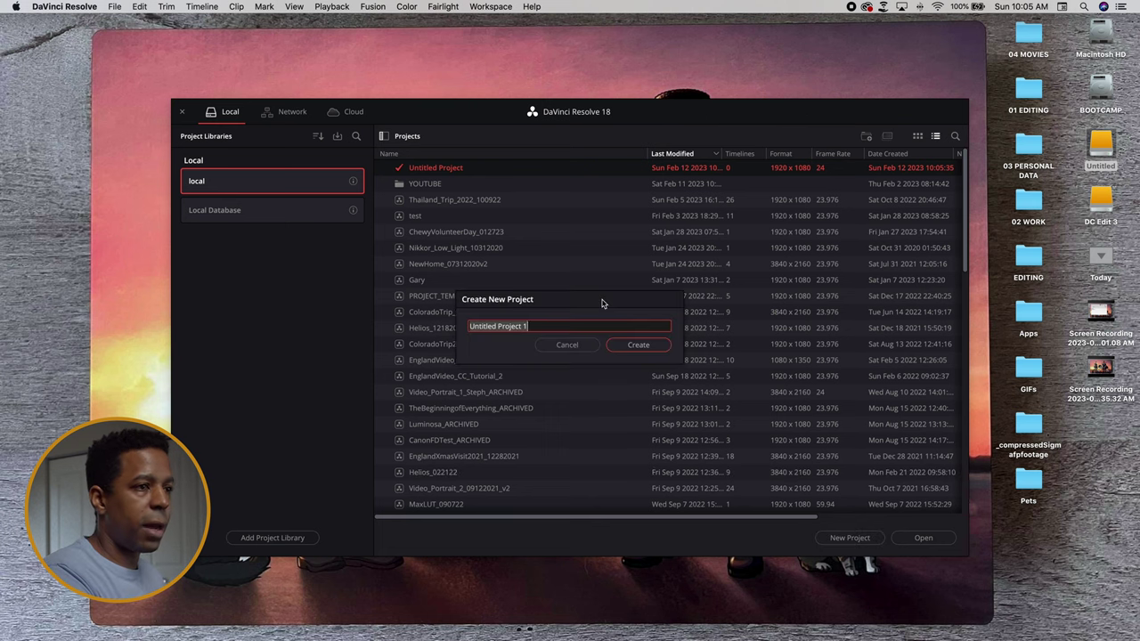
# Step: Create a new DaVinci Resolve project named SigmafpIngest
pyautogui.write('Sigmafpl')
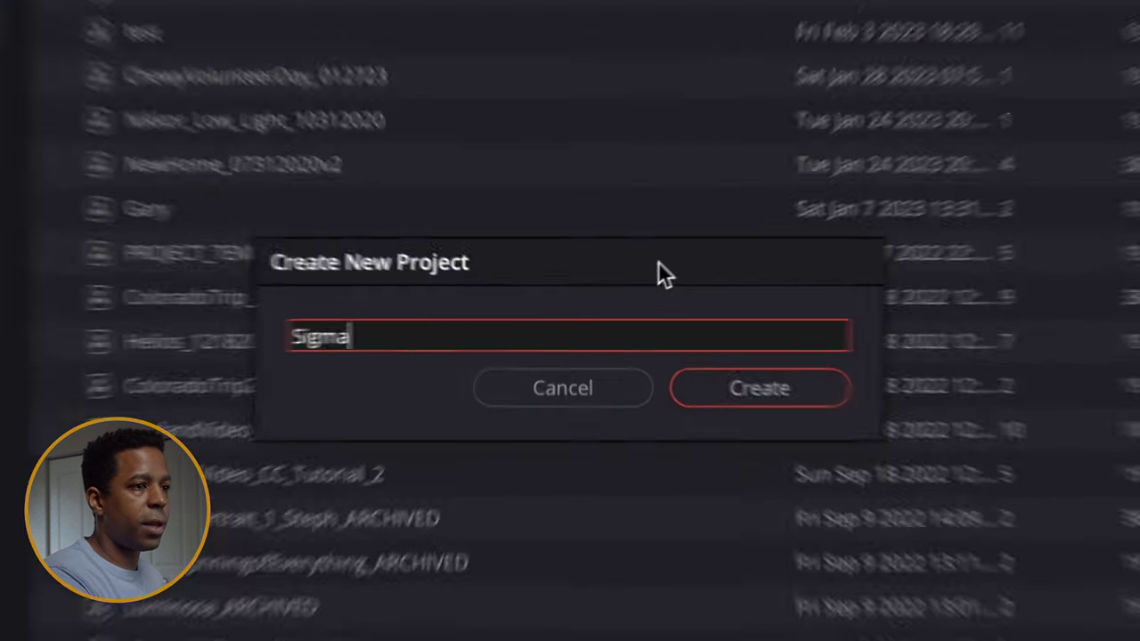
pyautogui.write('ngest')
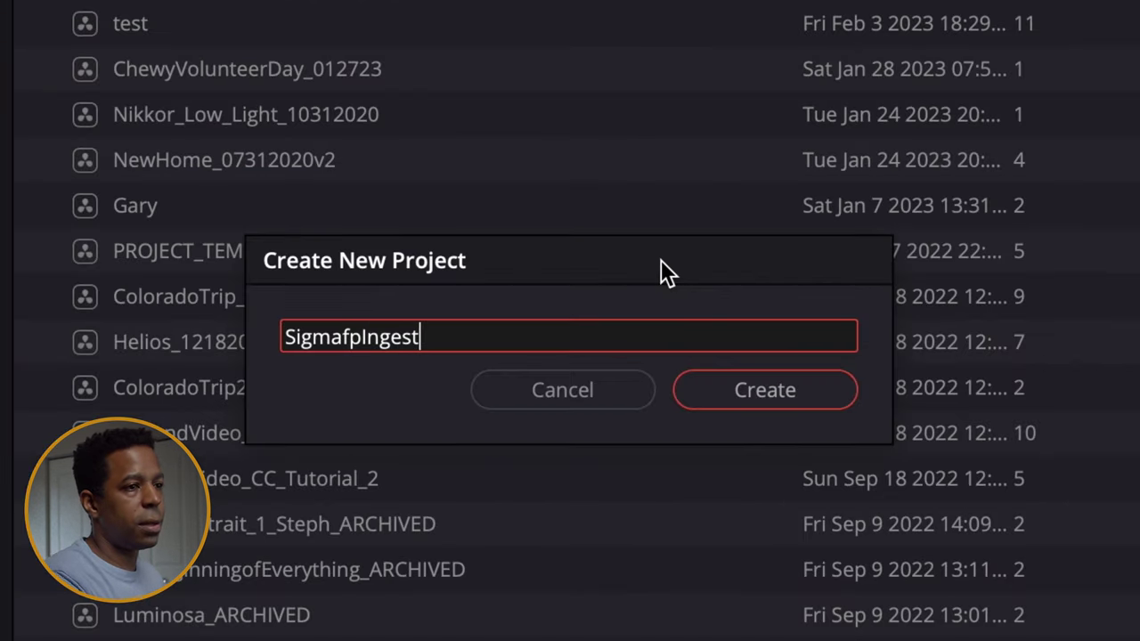
pyautogui.click(701, 390)
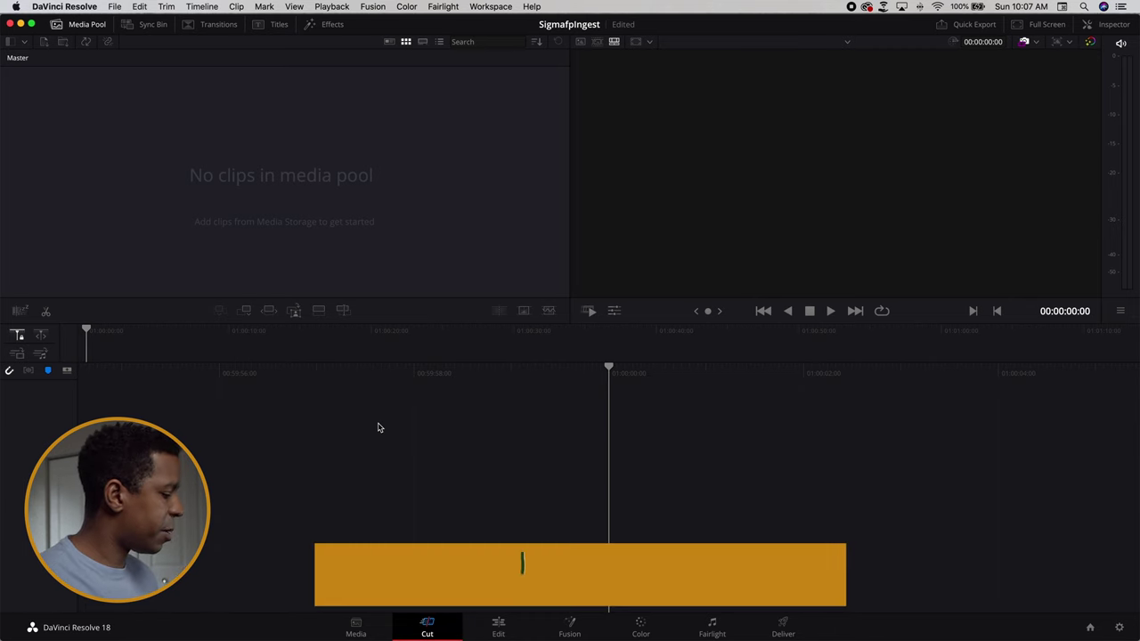
# Step: On the Media page, browse the media storage through Macintosh HD and the user's home folder to the Desktop
pyautogui.hotkey('shift', '2')
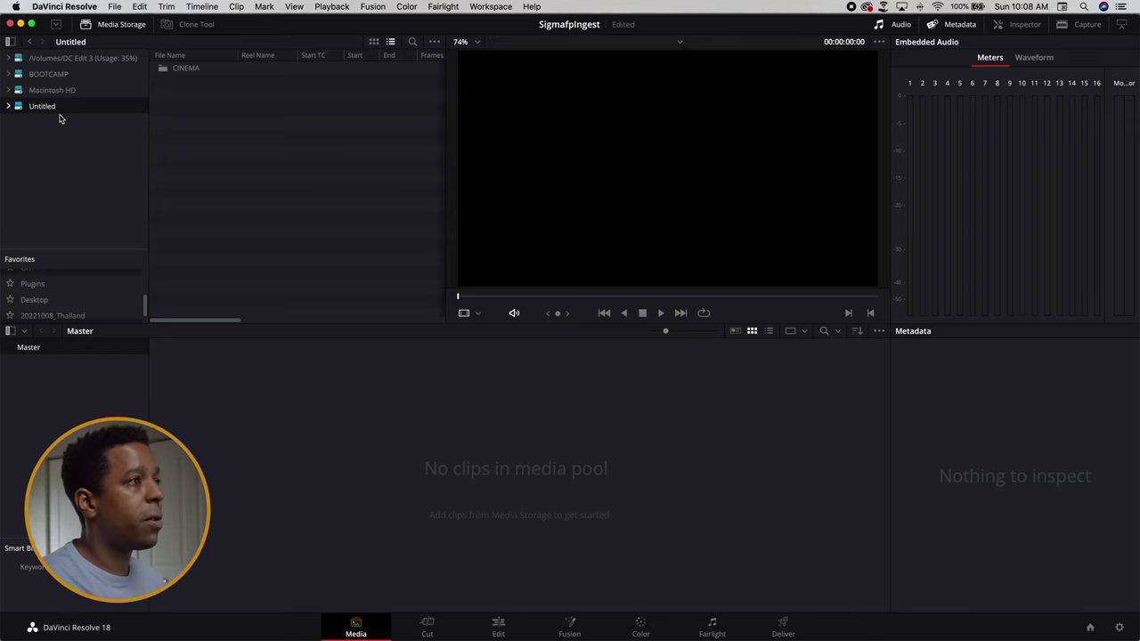
pyautogui.click(9, 94)
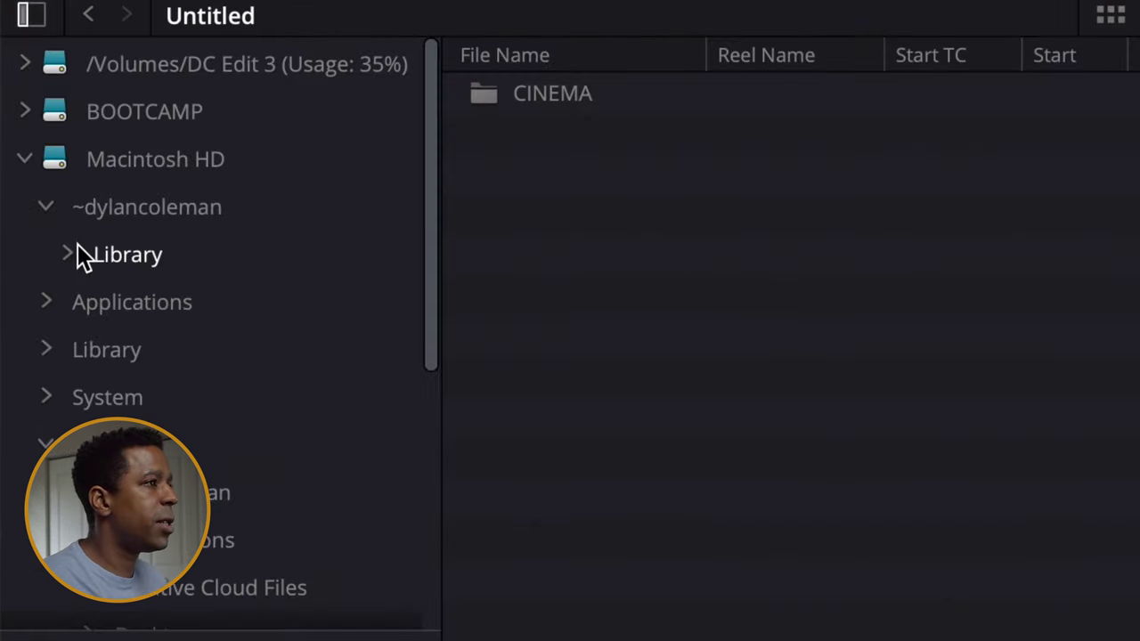
pyautogui.click(103, 445)
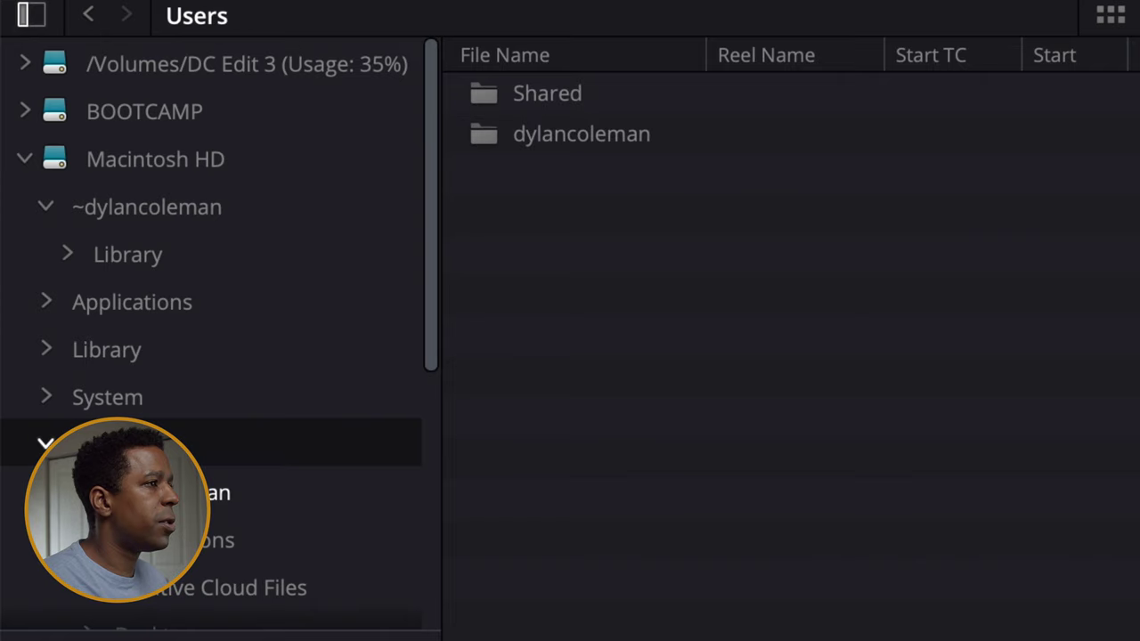
pyautogui.scroll(-3, 109, 401)
pyautogui.click(109, 369)
pyautogui.scroll(-4, 133, 392)
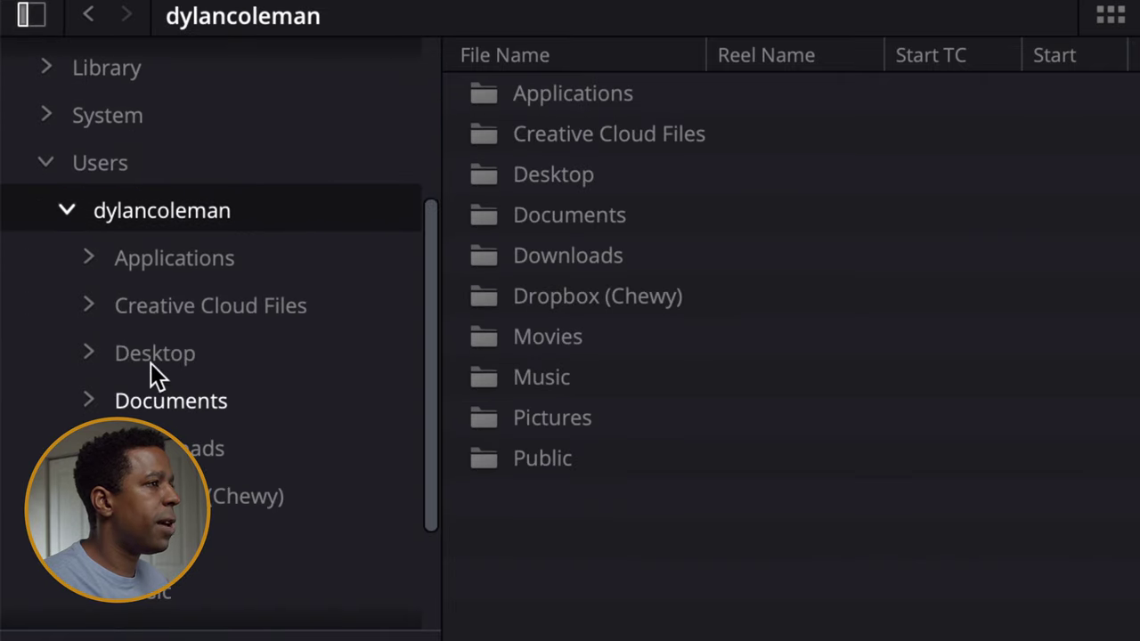
pyautogui.click(395, 355)
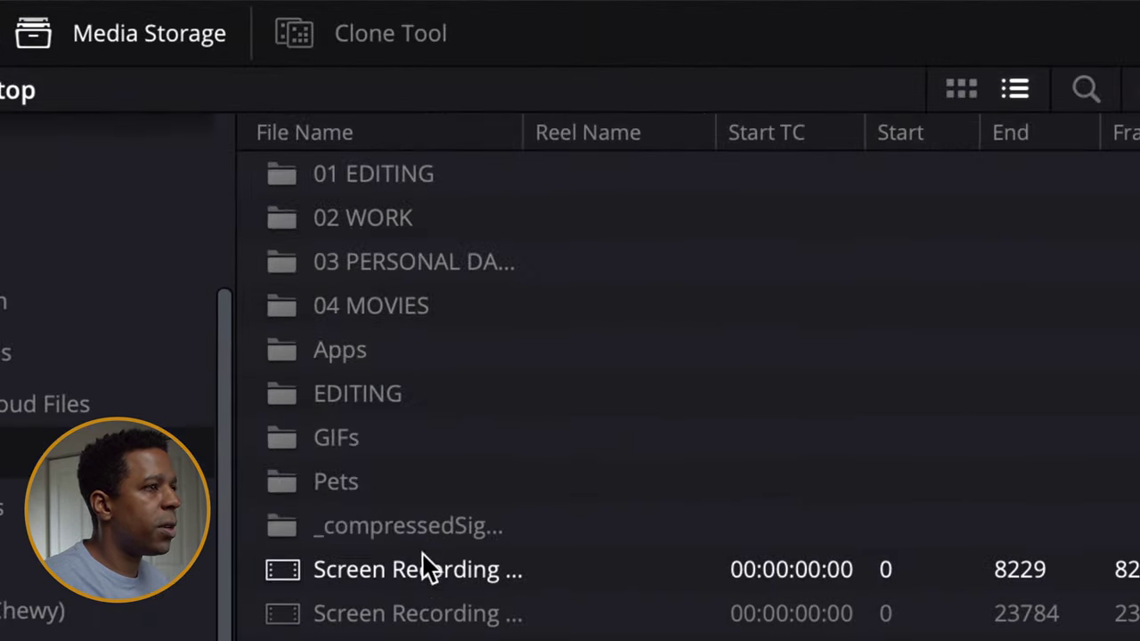
# Step: Widen the File Name column and open the _compressedSigmafpfootage folder to show its clip folders
pyautogui.moveTo(521, 142); pyautogui.dragTo(735, 142)
pyautogui.doubleClick(485, 524)
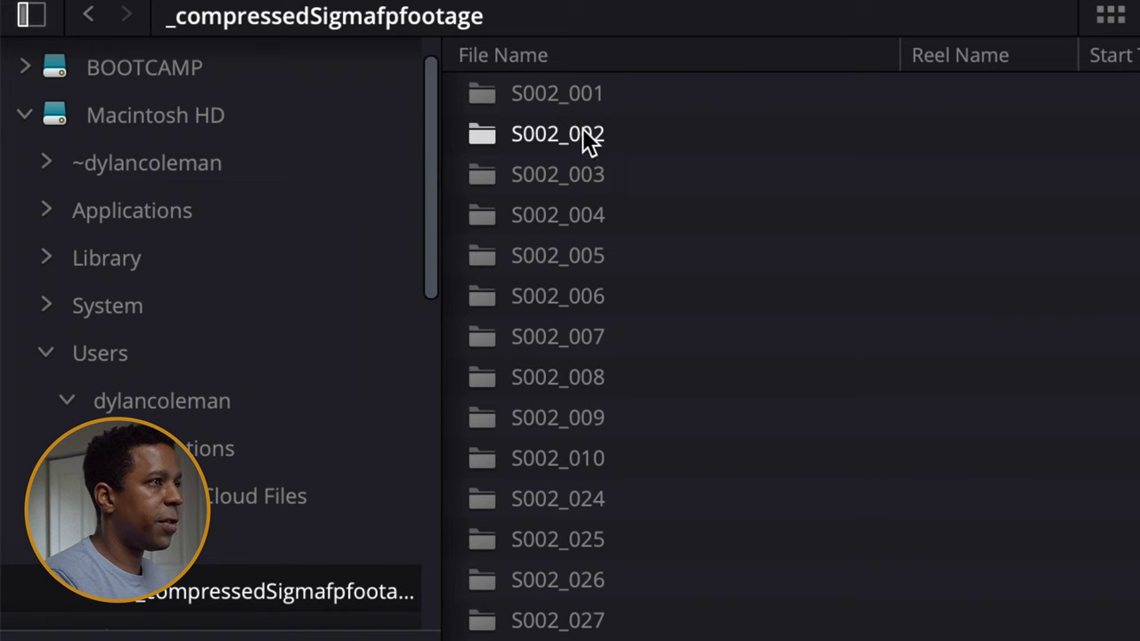
pyautogui.hscroll(1, 576, 196)
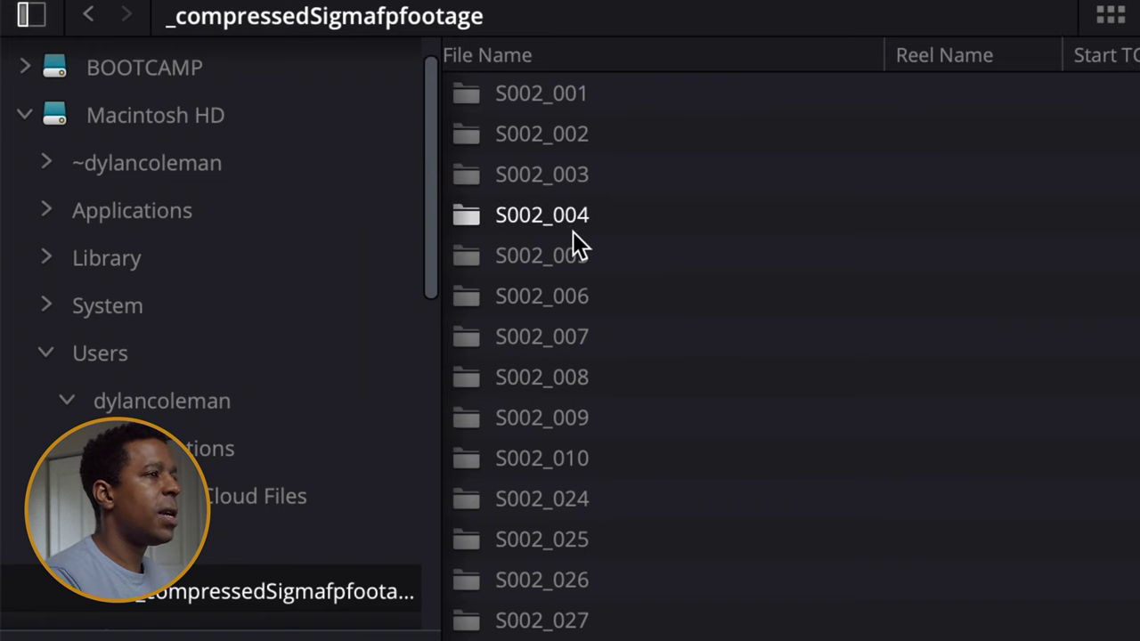
pyautogui.hscroll(-1, 573, 231)
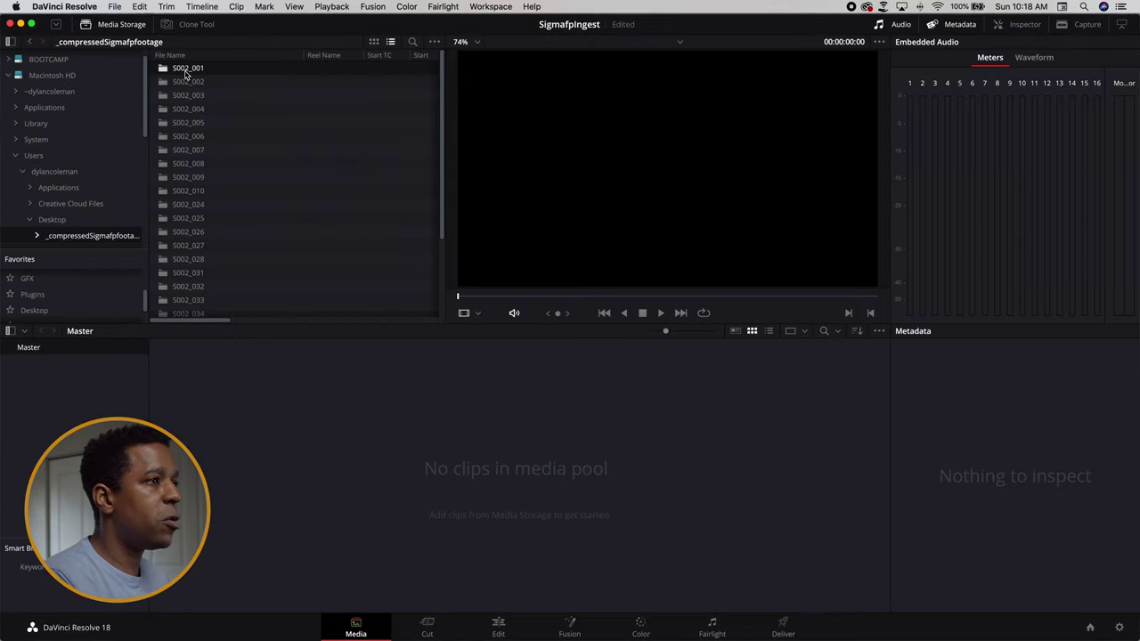
# Step: Add all clip folders from S002_001 to S002_041 to the media pool and change the project frame rate to match the clips
pyautogui.scroll(-5, 212, 247)
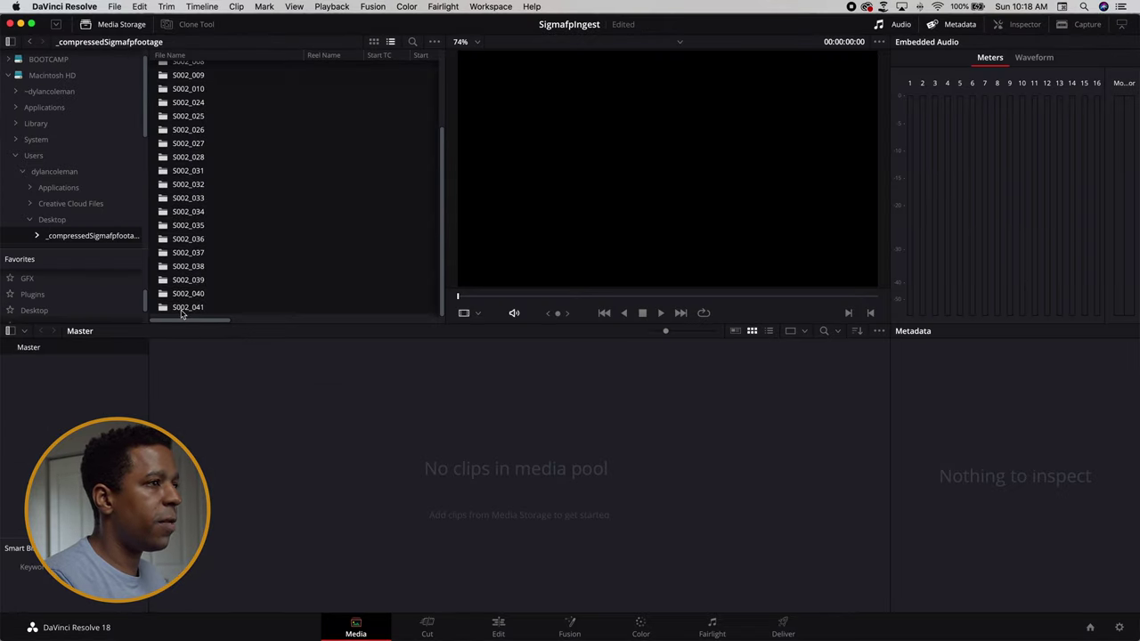
pyautogui.moveTo(164, 310); pyautogui.dragTo(256, 455)
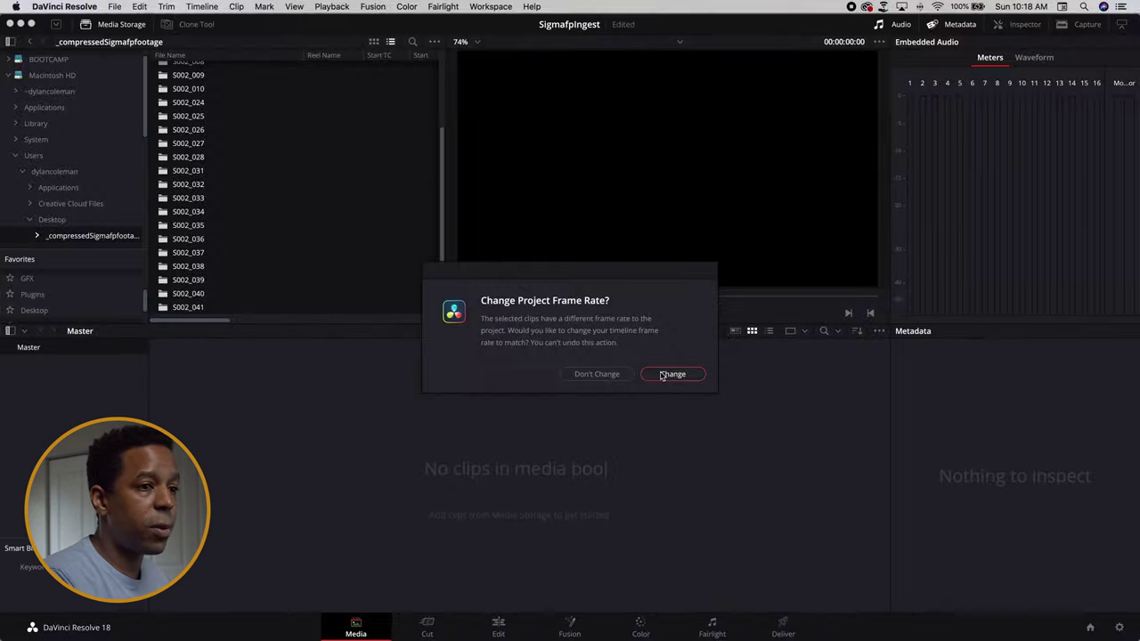
pyautogui.click(770, 436)
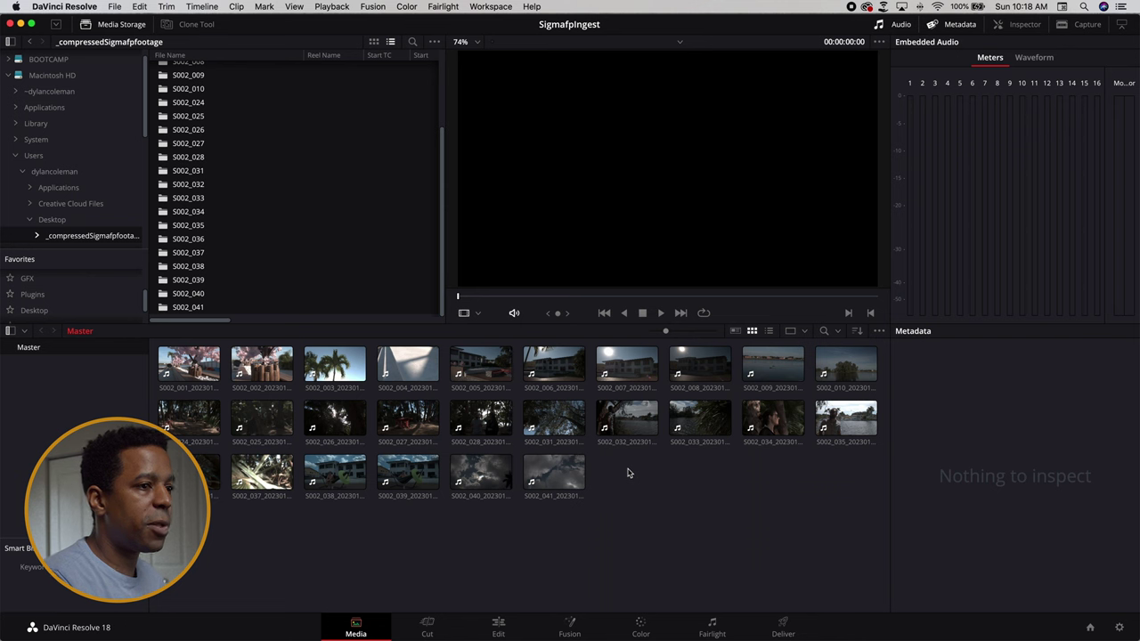
# Step: Create a timeline named Sigmafp_ASSEMBLY from all clips in the media pool, using the project settings
pyautogui.click(535, 469)
pyautogui.press('super+a')
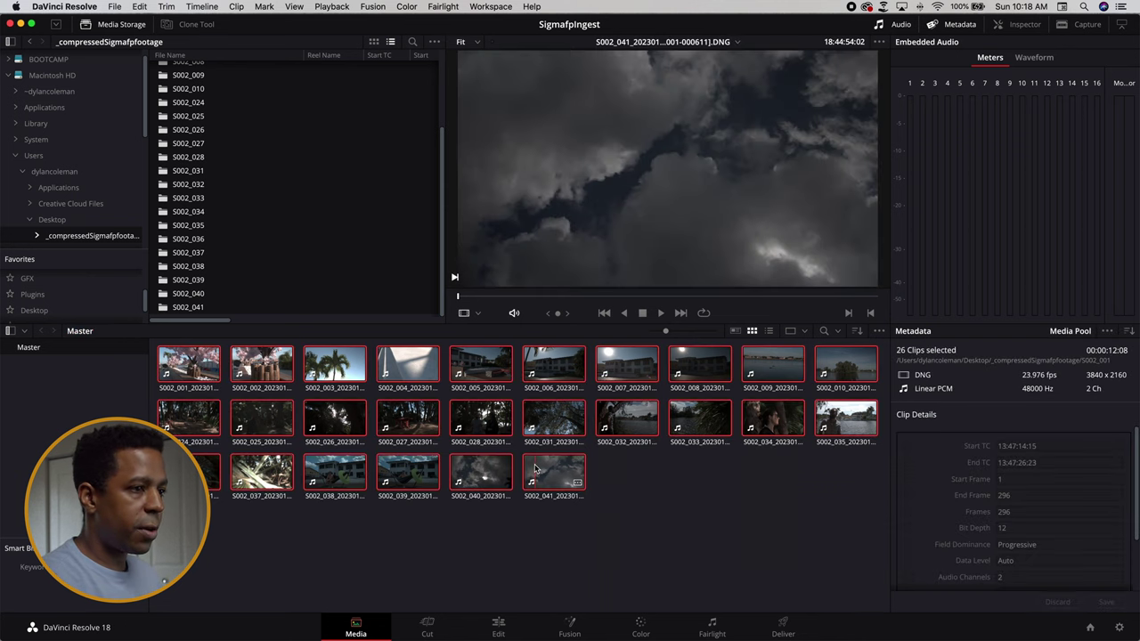
pyautogui.rightClick(189, 380)
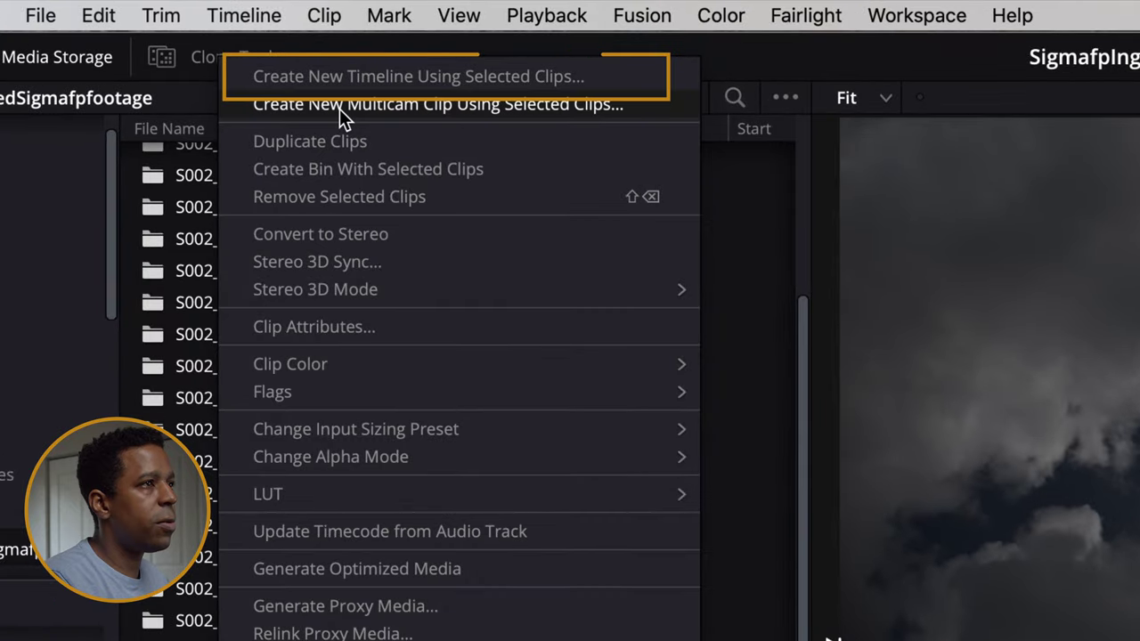
pyautogui.click(356, 77)
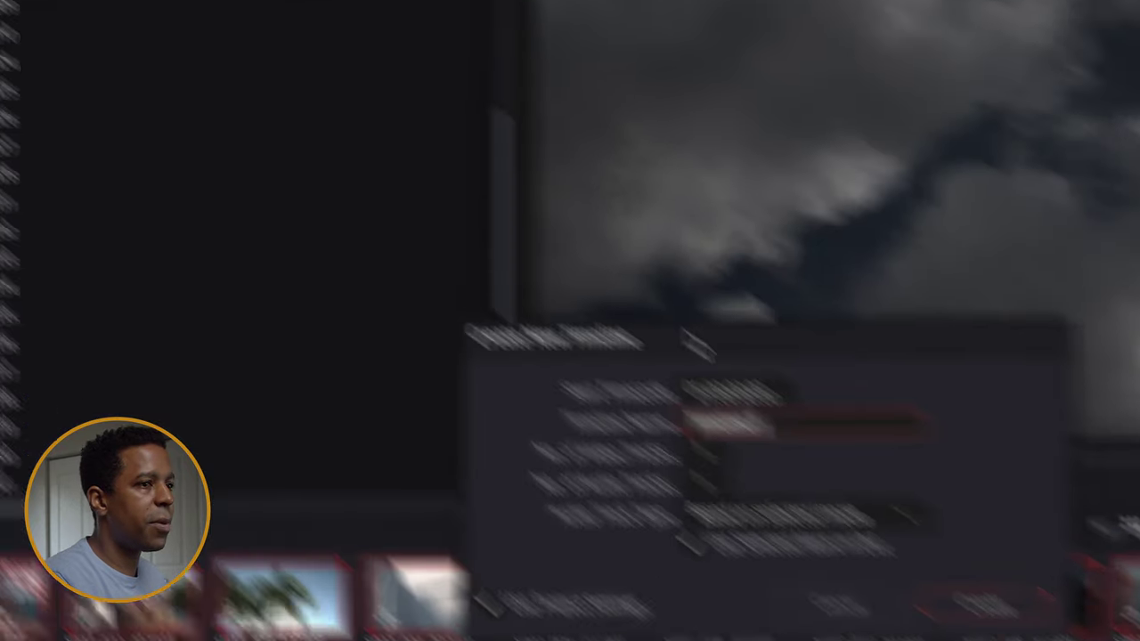
pyautogui.write('Sigmafp_A')
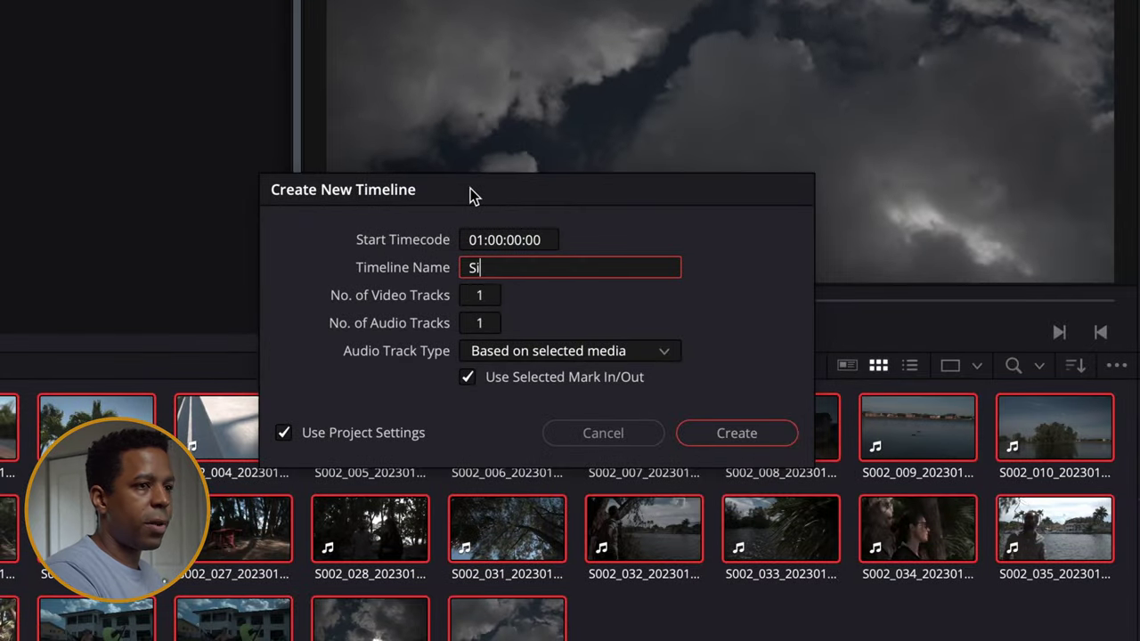
pyautogui.write('SSEMBLY')
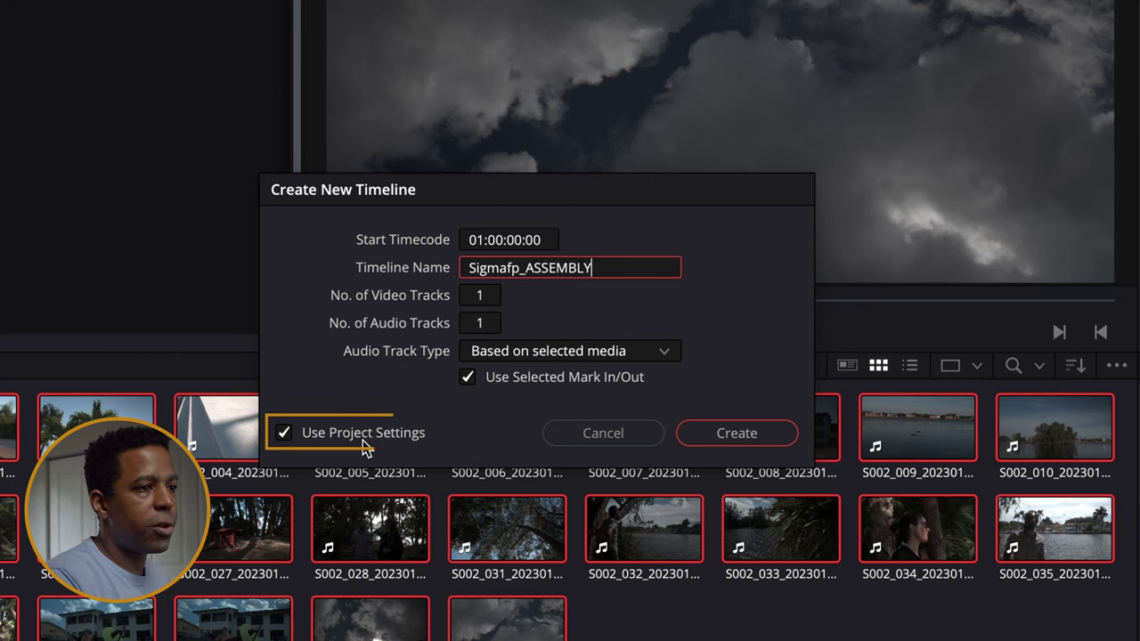
pyautogui.click(721, 445)
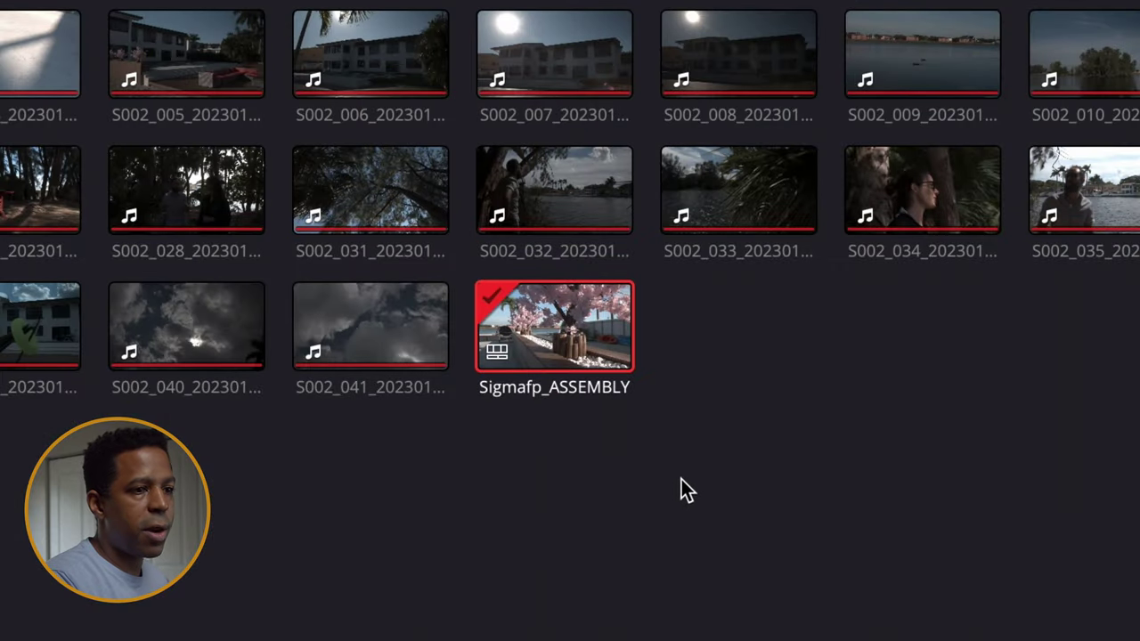
# Step: Open the Sigmafp_ASSEMBLY timeline on the Edit page, play its start, and move the playhead to about 01:02:05:04
pyautogui.click(537, 323)
pyautogui.doubleClick(621, 475)
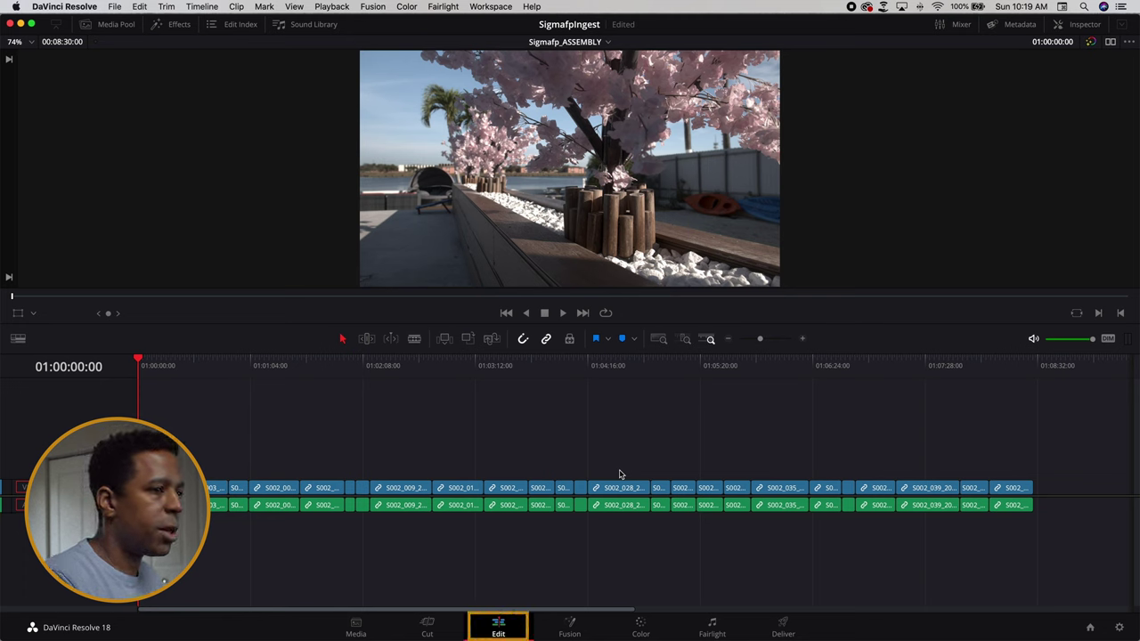
pyautogui.press('space')
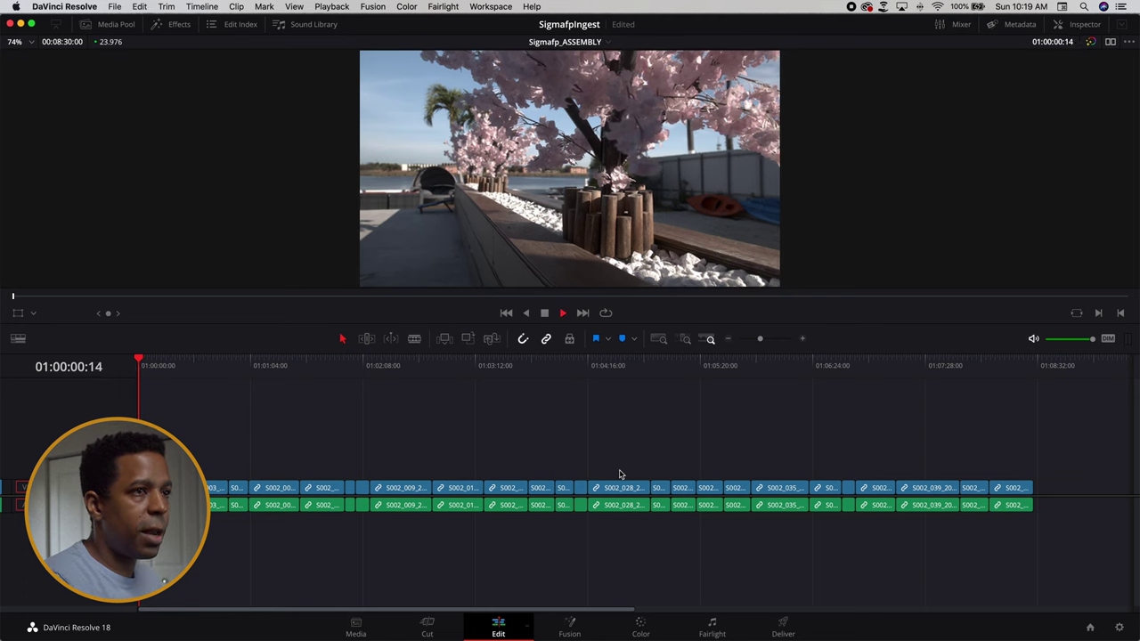
pyautogui.click(358, 434)
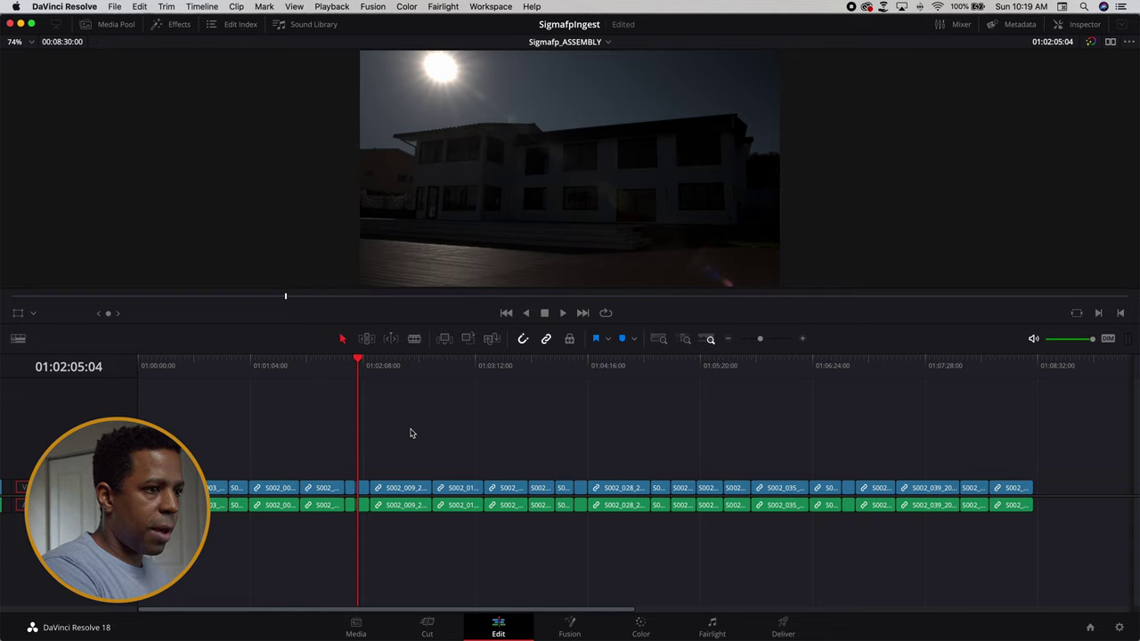
# Step: Open the Project Settings of the SigmafpIngest project
pyautogui.hotkey('shift', '9')
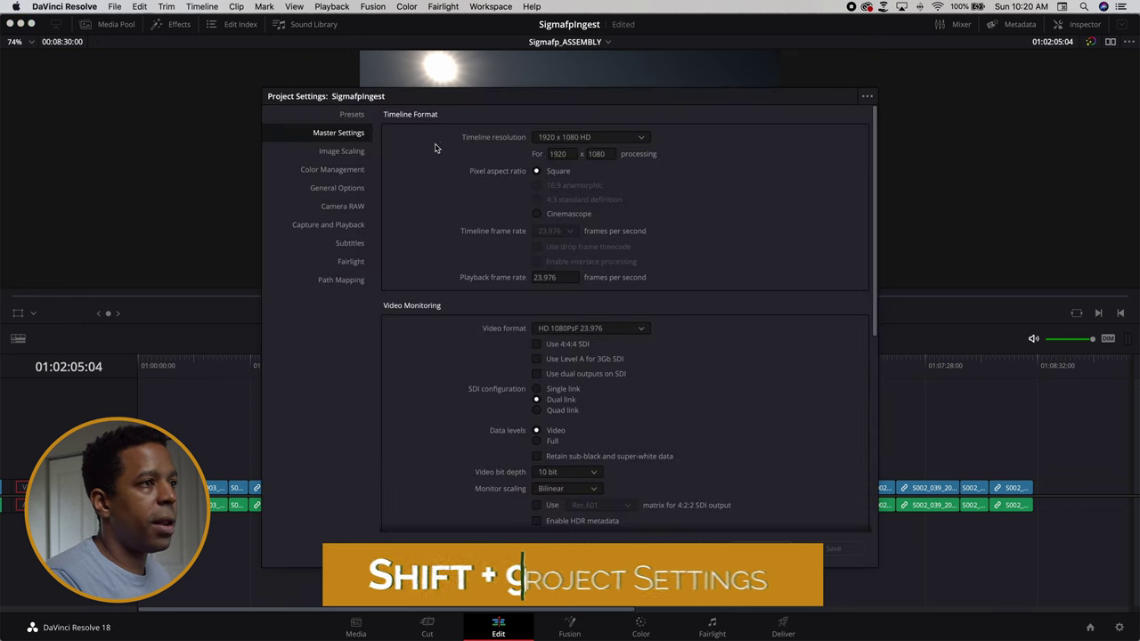